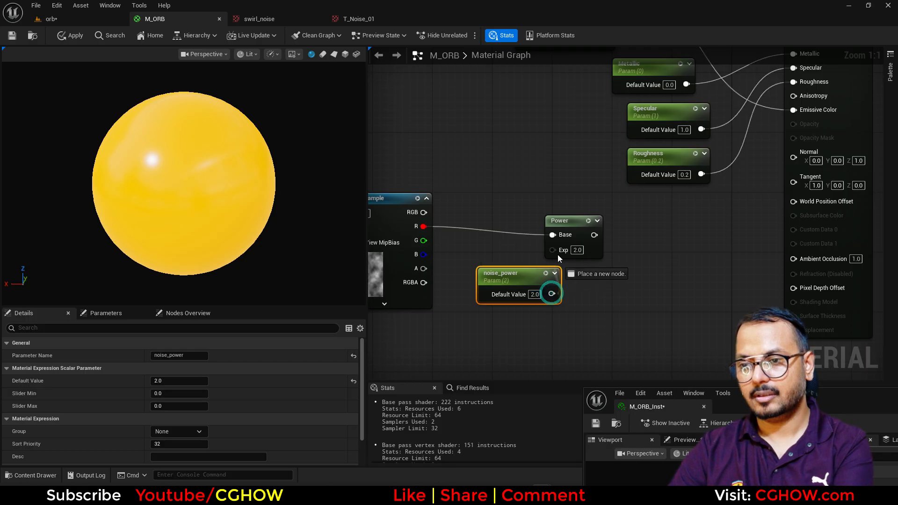
Add a Saturate node after Power, preview it on the sphere, and move the noise_power parameter away from the Power node.
{"action": "type", "text": "sa"}
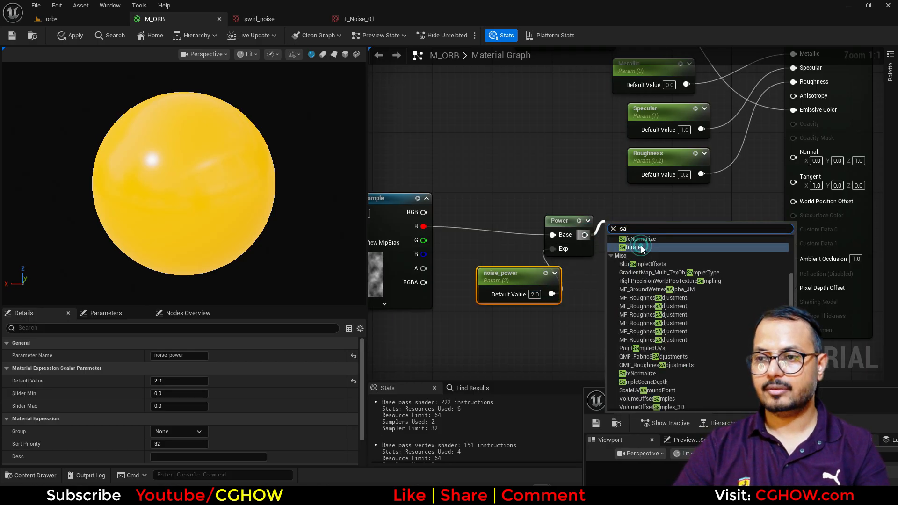
{"action": "left_click", "coordinate": [642, 248]}
{"action": "key", "text": "space"}
{"action": "left_click_drag", "start_coordinate": [506, 285], "coordinate": [484, 300]}
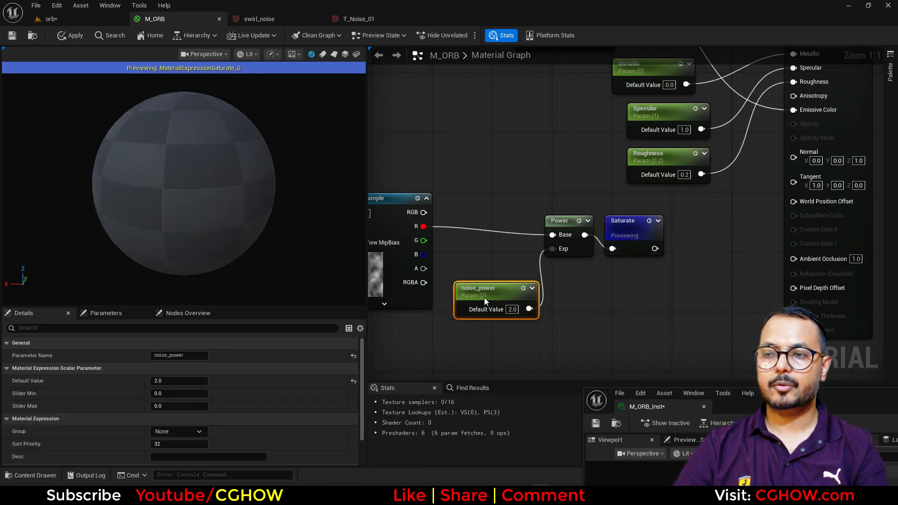
{"action": "left_click_drag", "start_coordinate": [212, 213], "coordinate": [186, 181]}
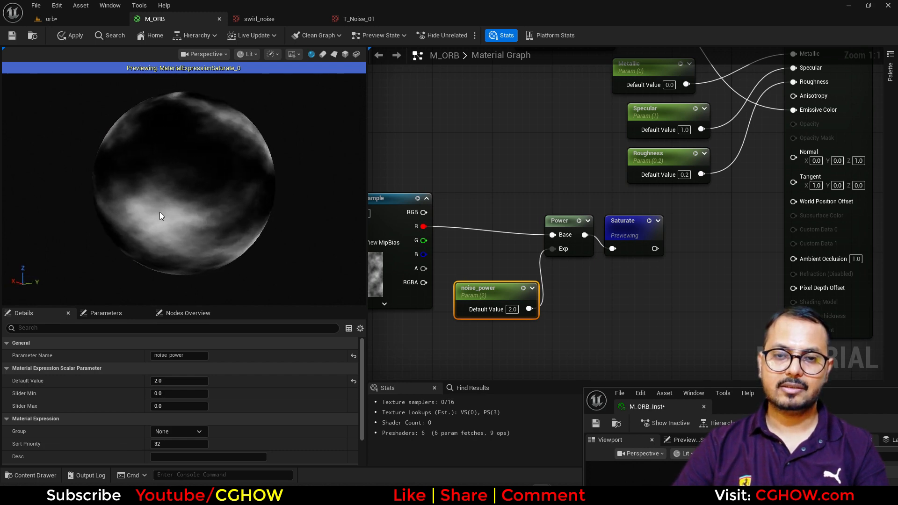
Move the M_ORB result node aside and add a Multiply node combining the COlor parameter (A) with the Saturate output (B).
{"action": "right_click_drag", "start_coordinate": [697, 144], "coordinate": [556, 228]}
{"action": "scroll", "coordinate": [559, 228], "scroll_direction": "down", "scroll_amount": 1}
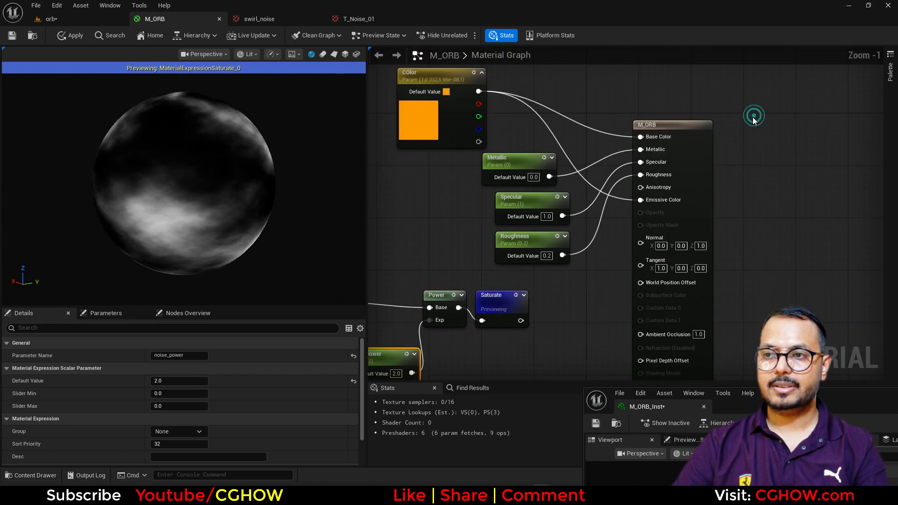
{"action": "left_click_drag", "start_coordinate": [697, 162], "coordinate": [785, 142]}
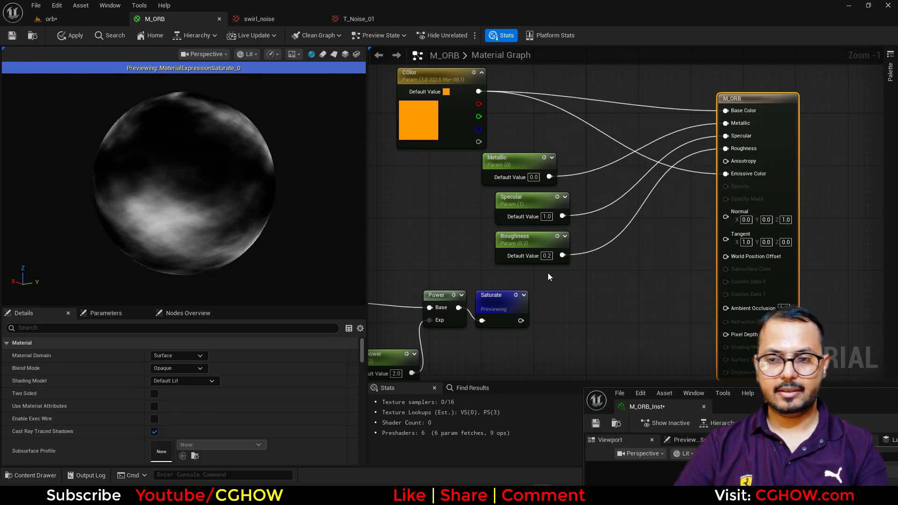
{"action": "left_click", "coordinate": [582, 286]}
{"action": "left_click_drag", "start_coordinate": [521, 321], "coordinate": [587, 316]}
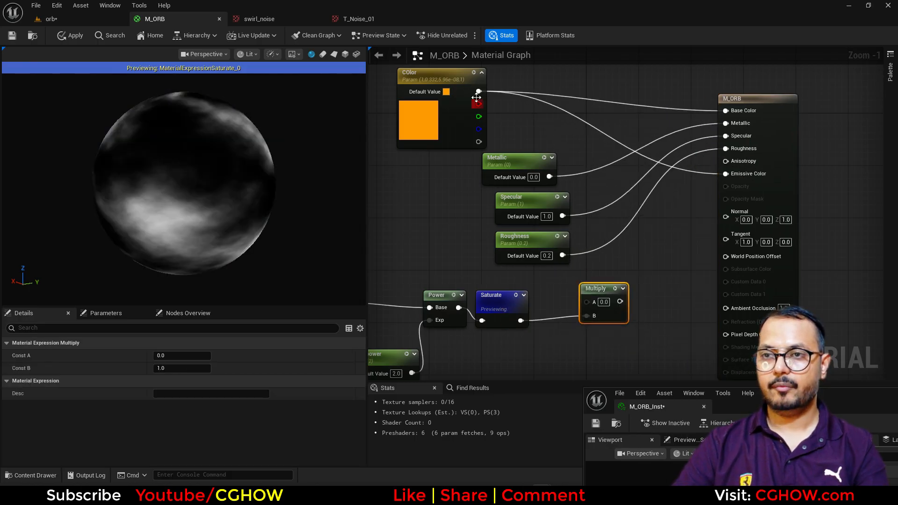
{"action": "left_click_drag", "start_coordinate": [477, 92], "coordinate": [501, 128]}
{"action": "left_click_drag", "start_coordinate": [573, 291], "coordinate": [586, 300]}
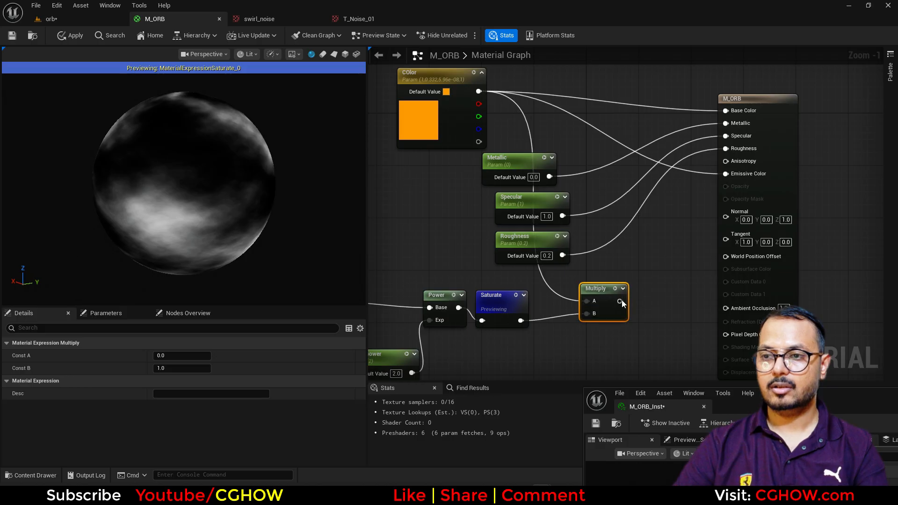
Duplicate the Multiply node, feed the first Multiply into its A input, and add a scalar parameter named emissive.
{"action": "right_click_drag", "start_coordinate": [657, 253], "coordinate": [648, 187]}
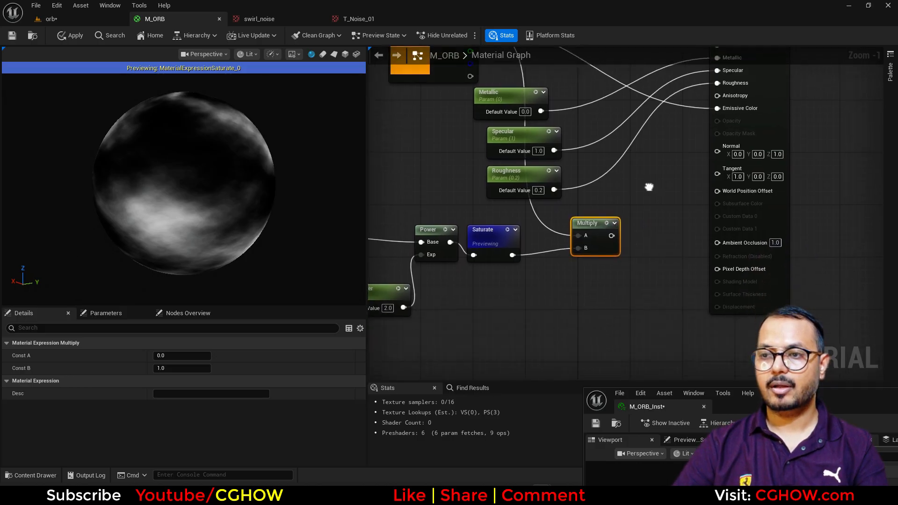
{"action": "left_click_drag", "start_coordinate": [592, 225], "coordinate": [586, 226]}
{"action": "key", "text": "ctrl+d"}
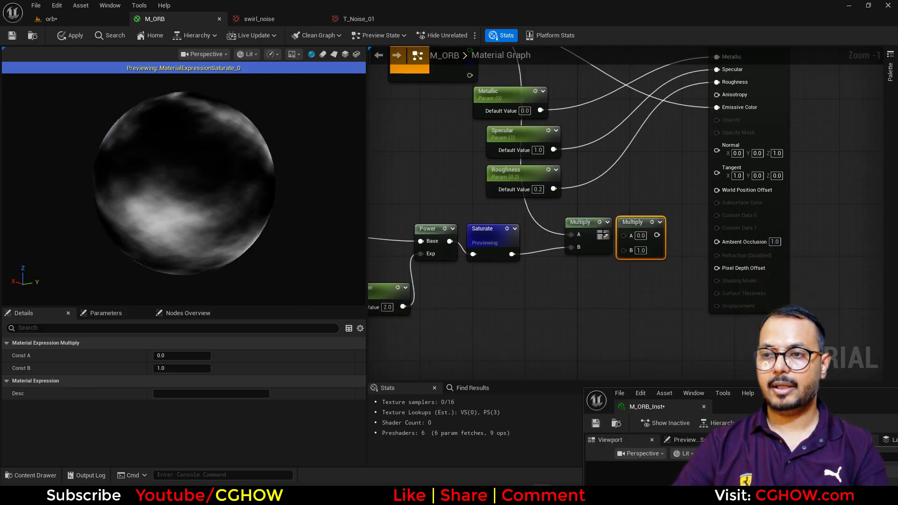
{"action": "left_click_drag", "start_coordinate": [638, 242], "coordinate": [635, 235]}
{"action": "left_click", "coordinate": [568, 270]}
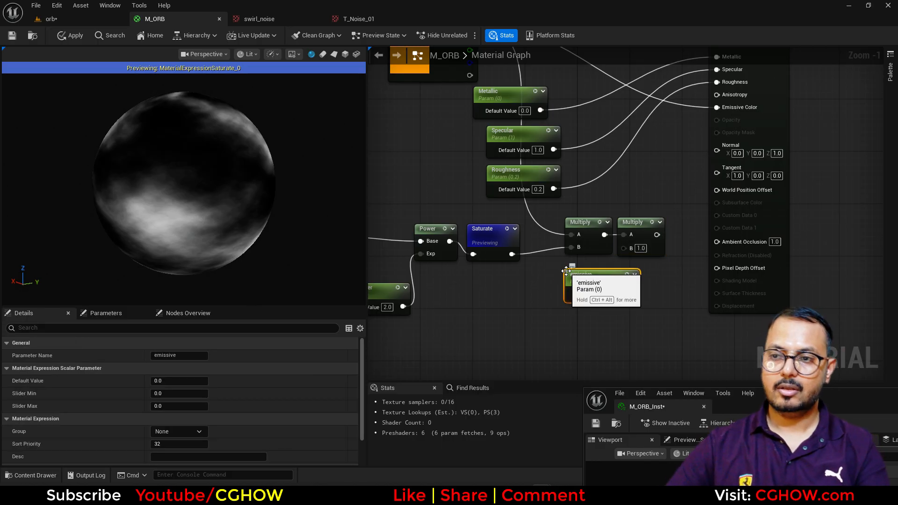
Preview the first Multiply node and rotate the preview sphere to examine the coloured noise pattern.
{"action": "right_click_drag", "start_coordinate": [573, 250], "coordinate": [605, 295]}
{"action": "left_click", "coordinate": [632, 268]}
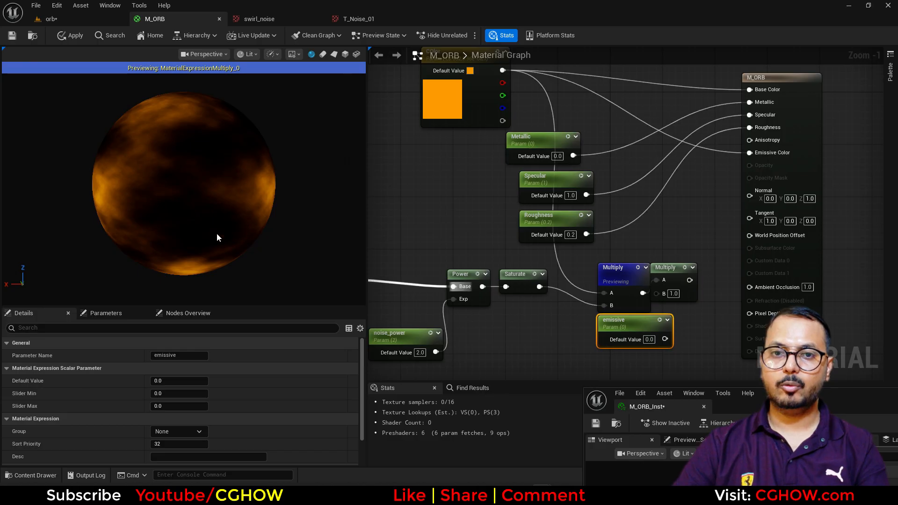
{"action": "left_click_drag", "start_coordinate": [273, 161], "coordinate": [234, 186]}
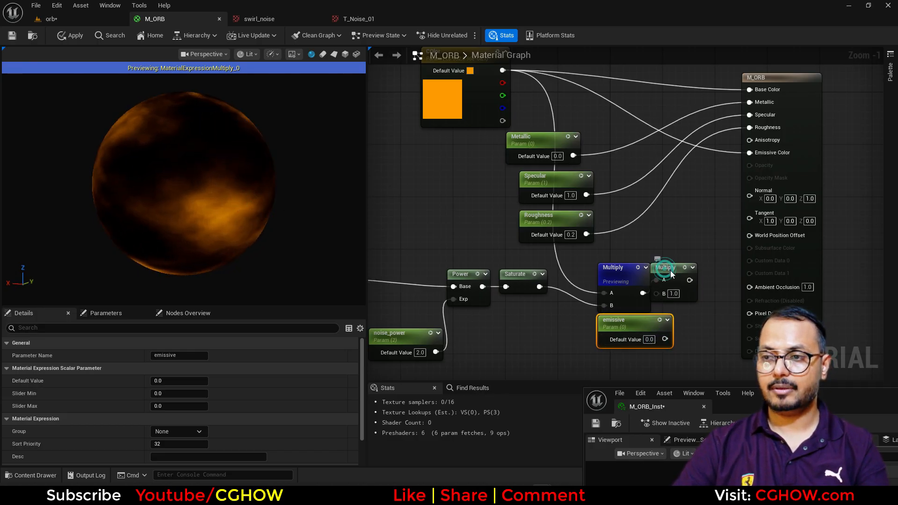
Connect emissive, with default value 1, to the second Multiply's B input and route that Multiply into M_ORB's Emissive Color.
{"action": "left_click_drag", "start_coordinate": [670, 270], "coordinate": [696, 277]}
{"action": "left_click_drag", "start_coordinate": [664, 339], "coordinate": [751, 151]}
Add a Texture Coordinate node before the noise Texture Sample and connect it to a new Multiply node's A input.
{"action": "scroll", "coordinate": [601, 274], "scroll_direction": "down", "scroll_amount": 1}
{"action": "right_click_drag", "start_coordinate": [568, 339], "coordinate": [742, 298]}
{"action": "scroll", "coordinate": [469, 257], "scroll_direction": "up", "scroll_amount": 2}
{"action": "right_click_drag", "start_coordinate": [473, 218], "coordinate": [529, 218]}
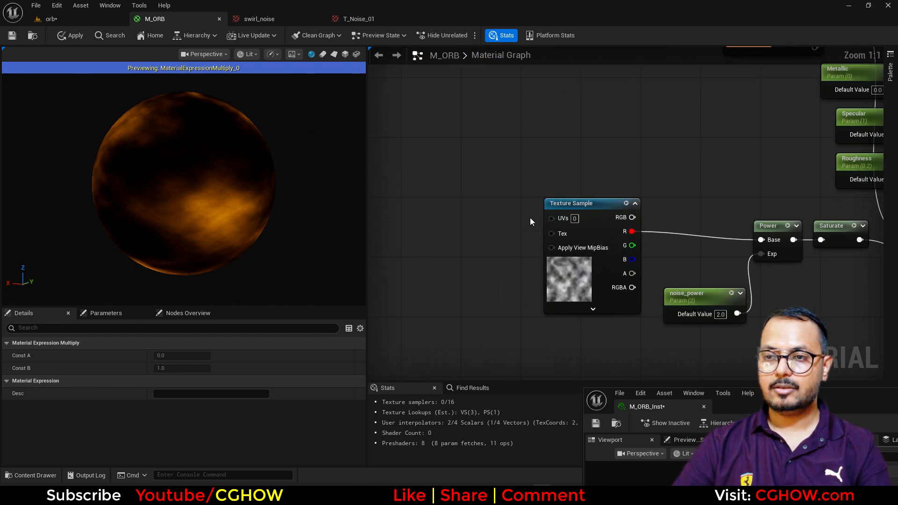
{"action": "left_click", "coordinate": [460, 208]}
{"action": "key", "text": "u"}
{"action": "left_click", "coordinate": [412, 204]}
{"action": "left_click_drag", "start_coordinate": [439, 208], "coordinate": [396, 188]}
{"action": "key", "text": "m"}
{"action": "left_click", "coordinate": [444, 189]}
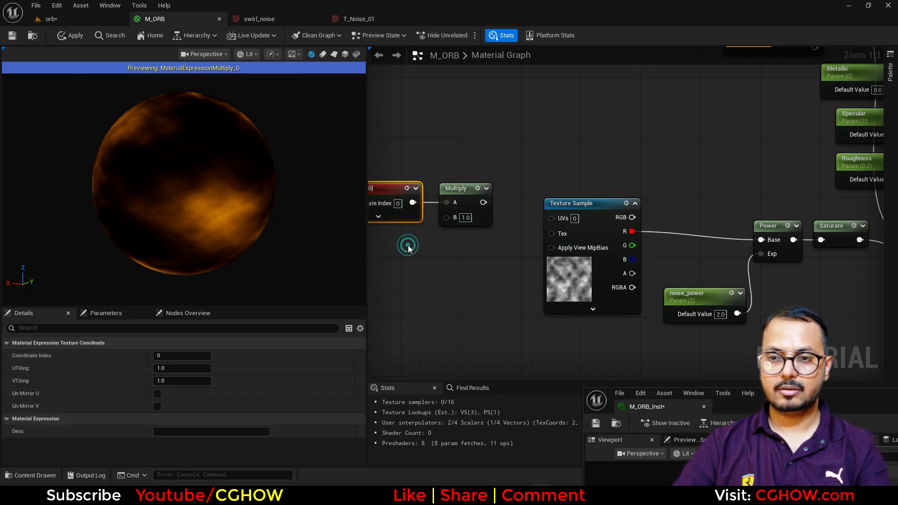
Add a noise_Tile scalar parameter with default value 1, connect it to the Multiply's B input, and feed that Multiply into the Texture Sample's UVs.
{"action": "key", "text": "s"}
{"action": "left_click", "coordinate": [408, 246]}
{"action": "type", "text": "noise_Tile"}
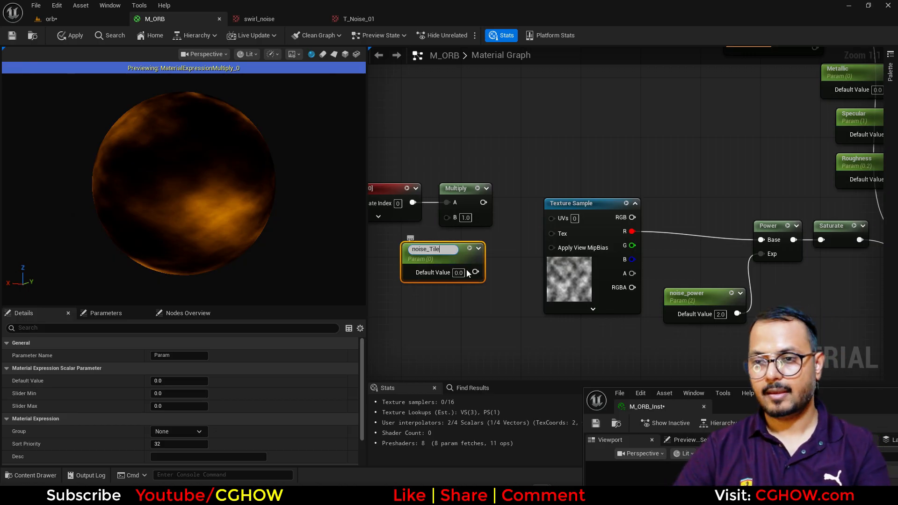
{"action": "left_click", "coordinate": [459, 272]}
{"action": "type", "text": "1"}
{"action": "key", "text": "Return"}
{"action": "left_click_drag", "start_coordinate": [471, 275], "coordinate": [552, 217]}
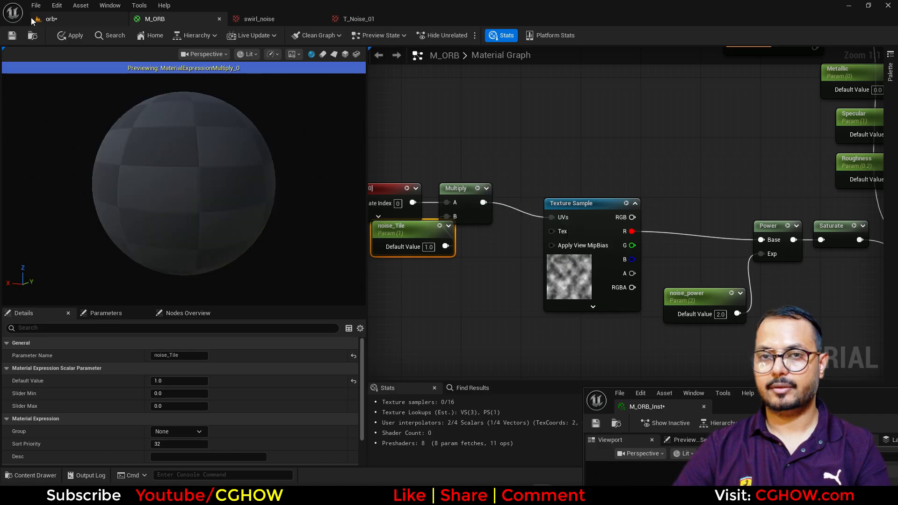
Save the material, return to the orb level, enlarge the viewport, and place the M_ORB_Inst window beside the sphere.
{"action": "left_click", "coordinate": [13, 35]}
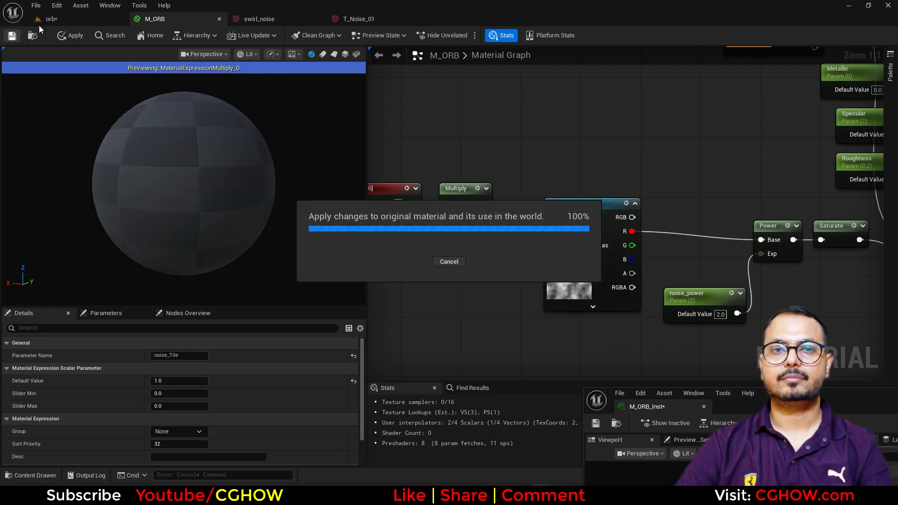
{"action": "left_click", "coordinate": [71, 21]}
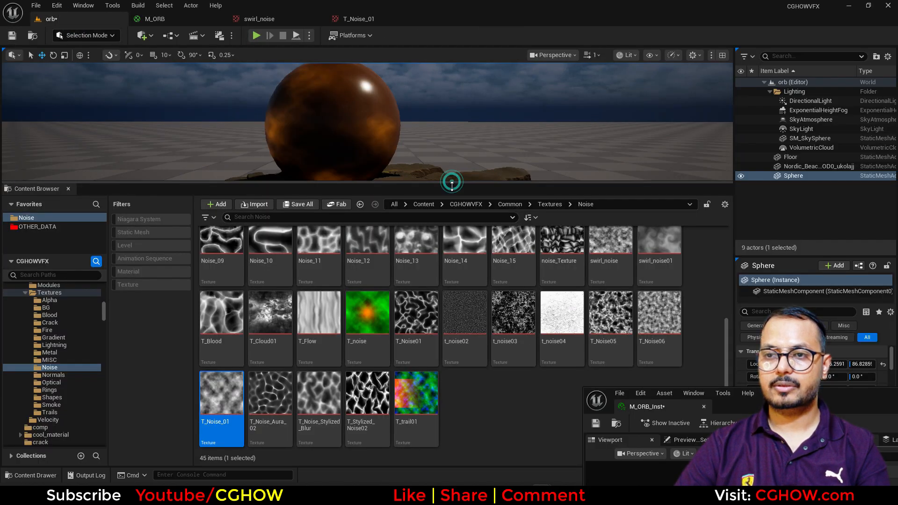
{"action": "left_click_drag", "start_coordinate": [452, 183], "coordinate": [485, 340]}
{"action": "left_click_drag", "start_coordinate": [796, 402], "coordinate": [675, 193]}
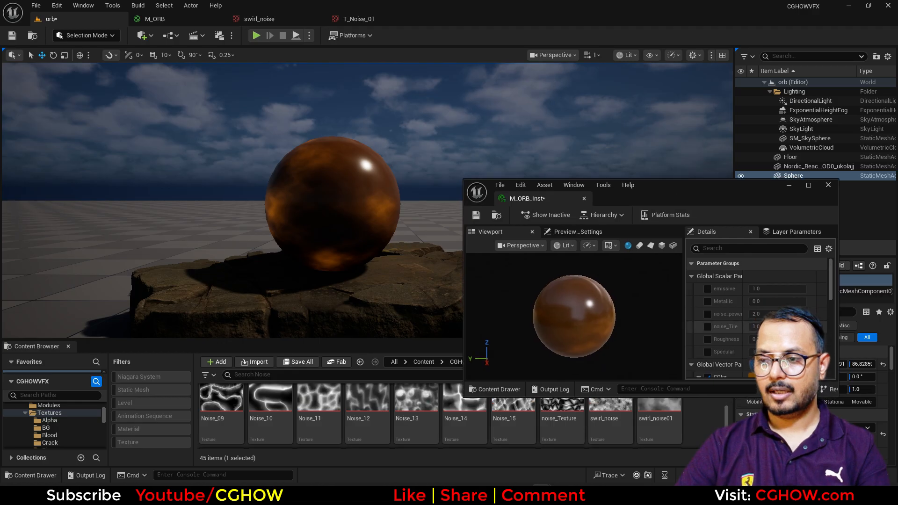
Brighten the material instance's COlor parameter to orange, hex EB8F00FF, with a value of 0.833.
{"action": "scroll", "coordinate": [764, 327], "scroll_direction": "down", "scroll_amount": 4}
{"action": "left_click", "coordinate": [762, 317]}
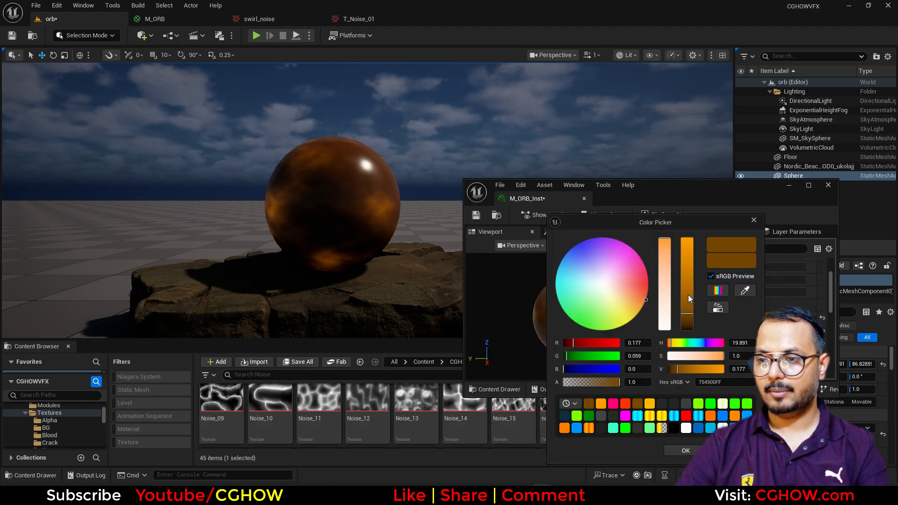
{"action": "left_click_drag", "start_coordinate": [688, 295], "coordinate": [686, 259]}
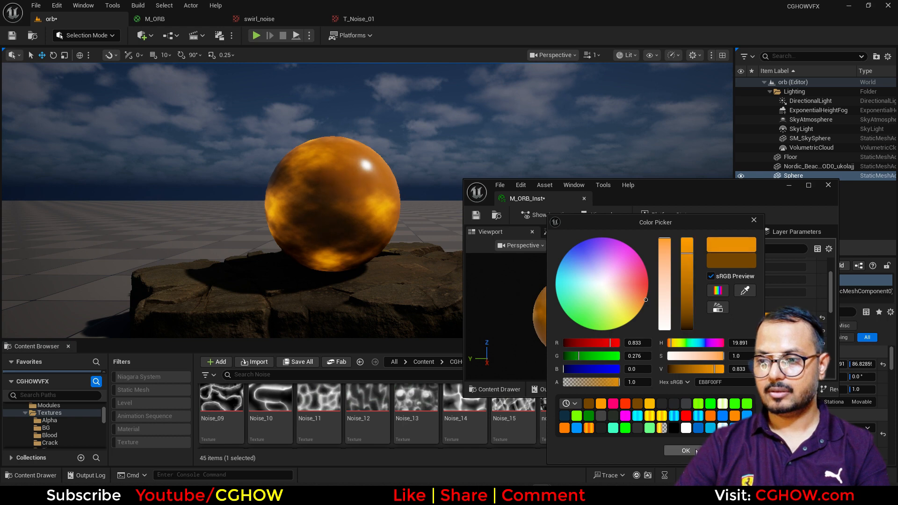
{"action": "left_click", "coordinate": [696, 451]}
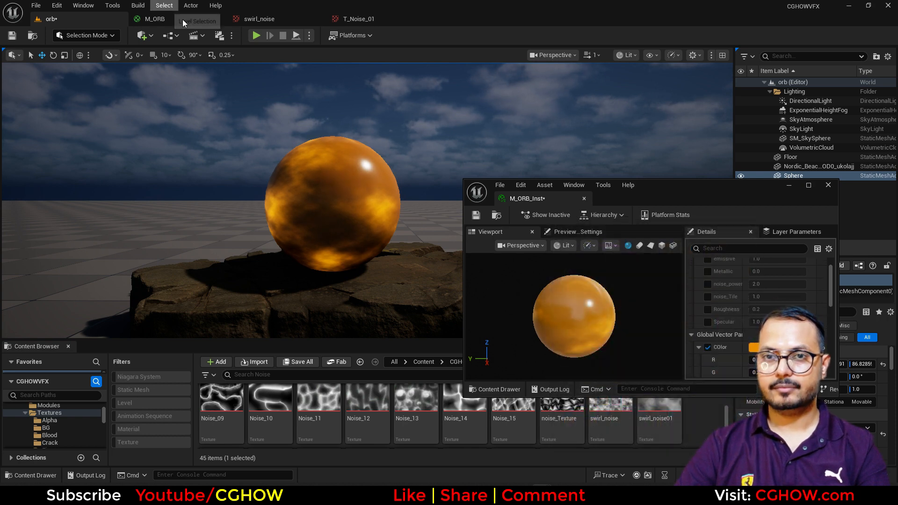
Enable the overrides for emissive, Metallic, noise_power, noise_Tile, Roughness and Specular, and widen the instance's parameter area.
{"action": "scroll", "coordinate": [741, 316], "scroll_direction": "up", "scroll_amount": 2}
{"action": "left_click", "coordinate": [707, 288]}
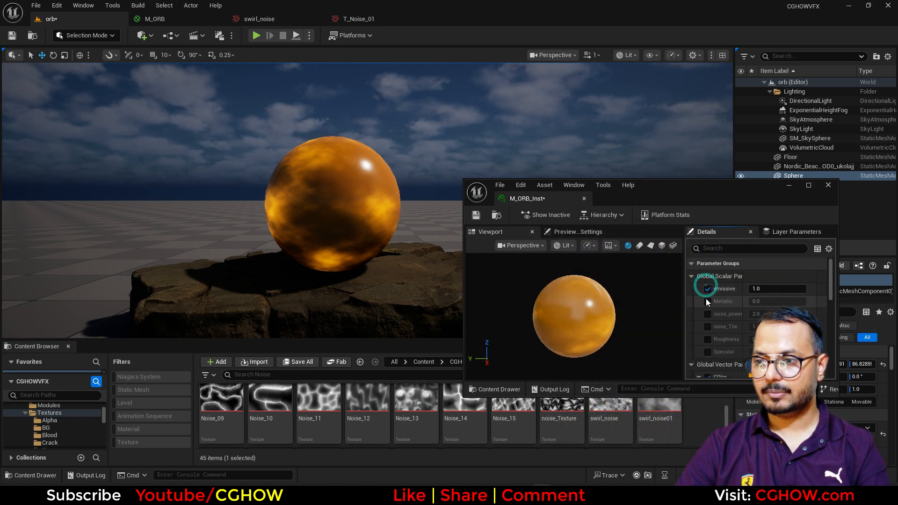
{"action": "left_click", "coordinate": [707, 301]}
{"action": "left_click", "coordinate": [707, 314]}
{"action": "left_click", "coordinate": [707, 326]}
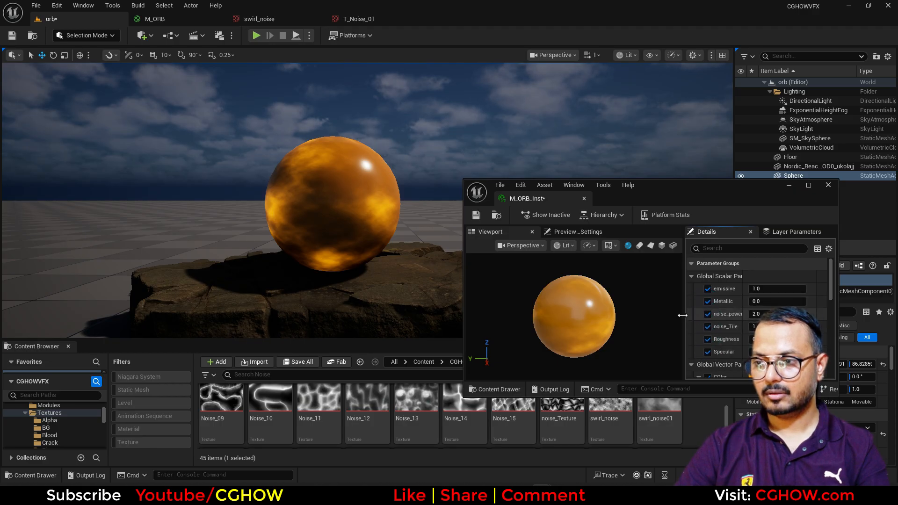
{"action": "left_click_drag", "start_coordinate": [684, 315], "coordinate": [643, 314]}
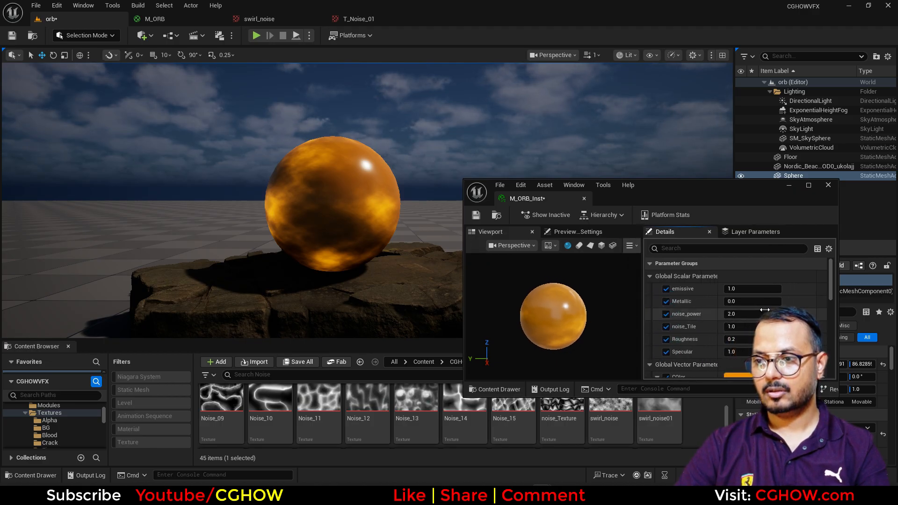
Try a noise_power of about 117.88 and a brighter orange COlor, hex FB9900FF, in the material instance.
{"action": "left_click_drag", "start_coordinate": [751, 311], "coordinate": [791, 311]}
{"action": "scroll", "coordinate": [748, 327], "scroll_direction": "down", "scroll_amount": 2}
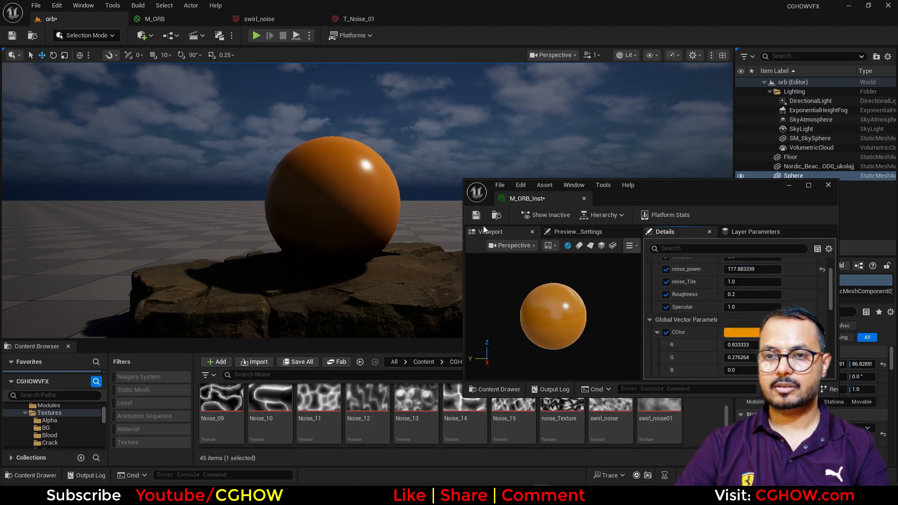
{"action": "left_click", "coordinate": [749, 333]}
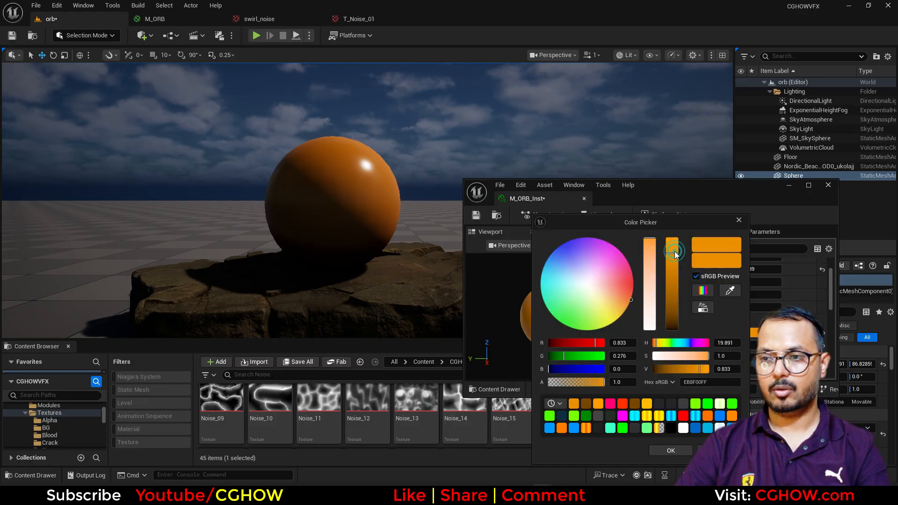
{"action": "left_click_drag", "start_coordinate": [673, 253], "coordinate": [674, 234]}
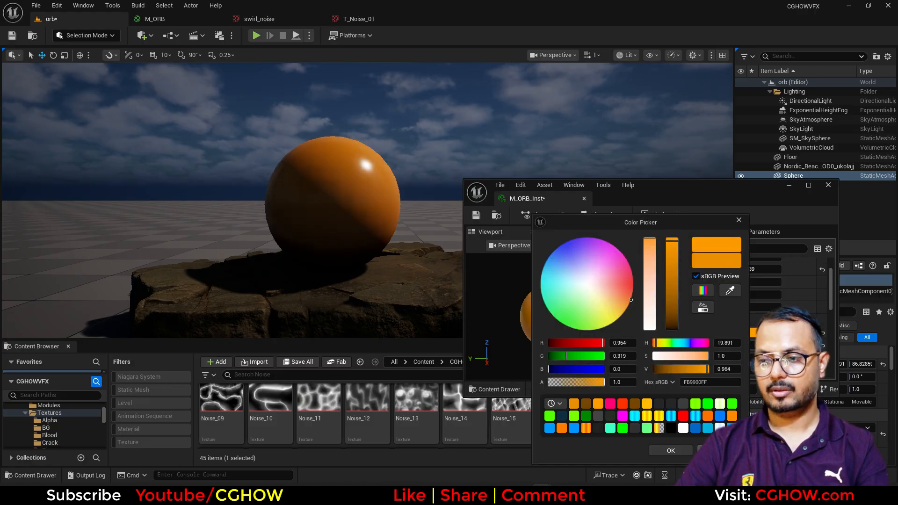
{"action": "left_click", "coordinate": [716, 451]}
{"action": "scroll", "coordinate": [729, 281], "scroll_direction": "up", "scroll_amount": 2}
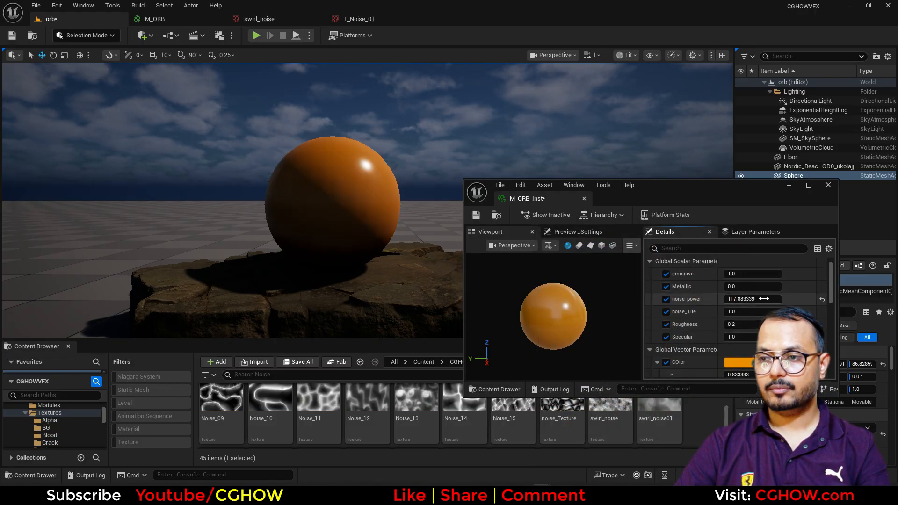
Set noise_power to about 2.245, and try noise_Tile values of 5 and 1 before setting it to 2.
{"action": "left_click_drag", "start_coordinate": [753, 300], "coordinate": [728, 316]}
{"action": "left_click", "coordinate": [740, 312]}
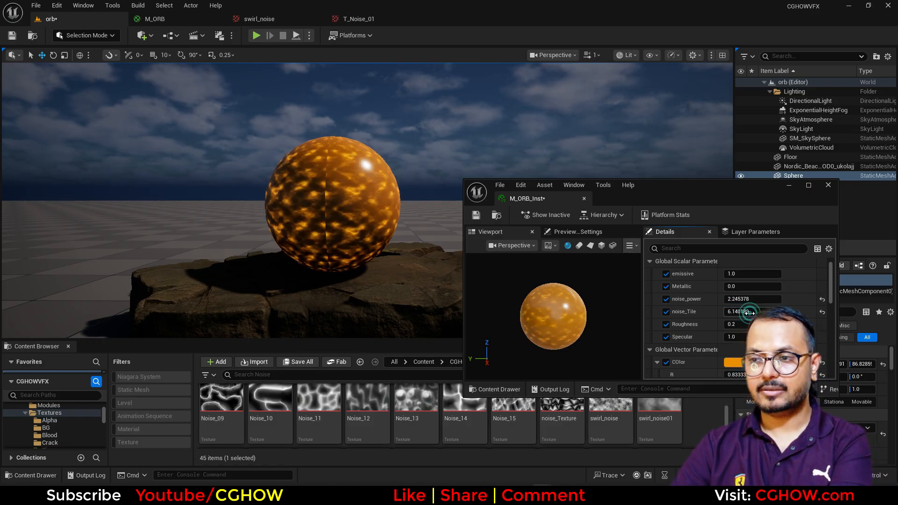
{"action": "left_click", "coordinate": [750, 312]}
{"action": "type", "text": "5"}
{"action": "key", "text": "Return"}
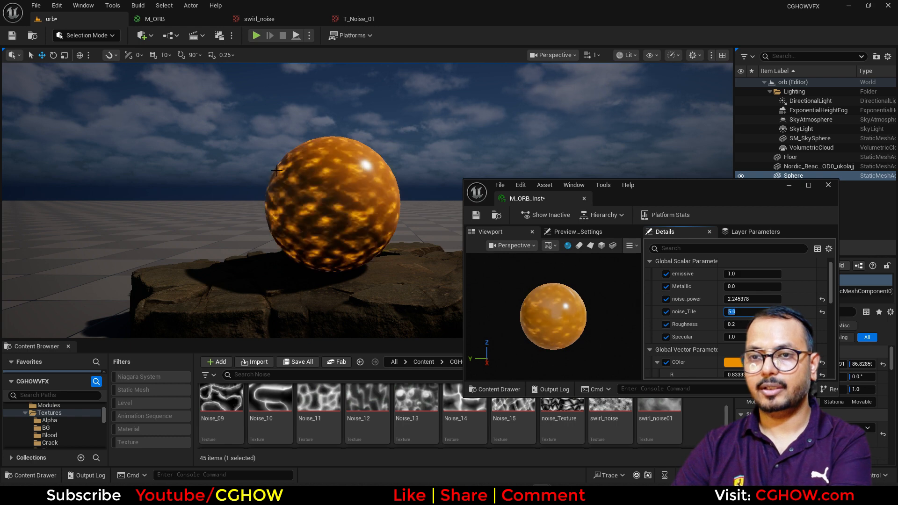
{"action": "type", "text": "1"}
{"action": "key", "text": "Return"}
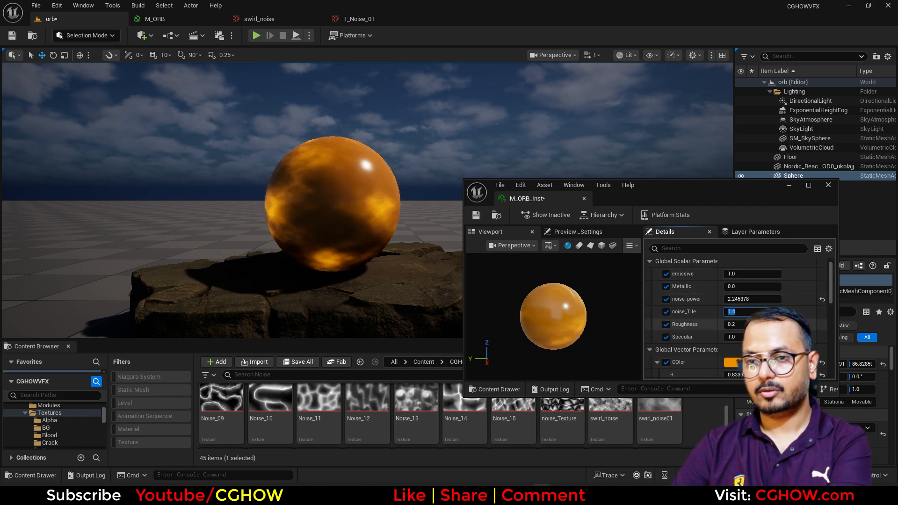
{"action": "type", "text": "2"}
{"action": "key", "text": "Return"}
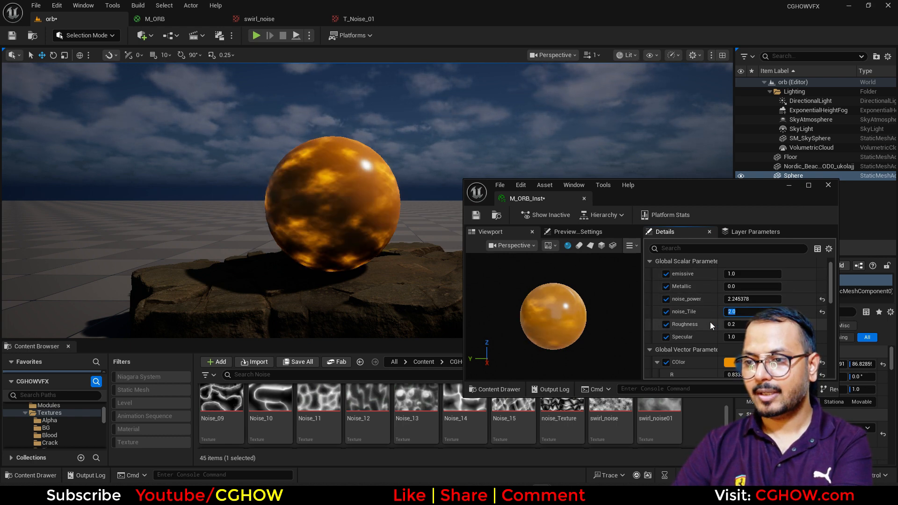
Adjust the material instance's emissive value to about 0.954.
{"action": "mouse_move", "coordinate": [748, 274]}
{"action": "left_mouse_down"}
{"action": "mouse_move", "coordinate": [809, 274]}
{"action": "mouse_move", "coordinate": [758, 274]}
{"action": "left_mouse_up"}
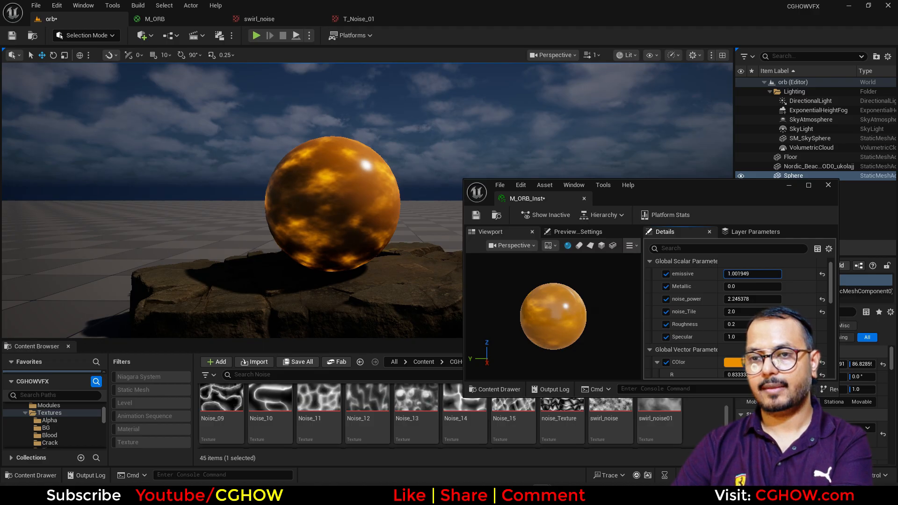
{"action": "left_click_drag", "start_coordinate": [757, 274], "coordinate": [754, 274]}
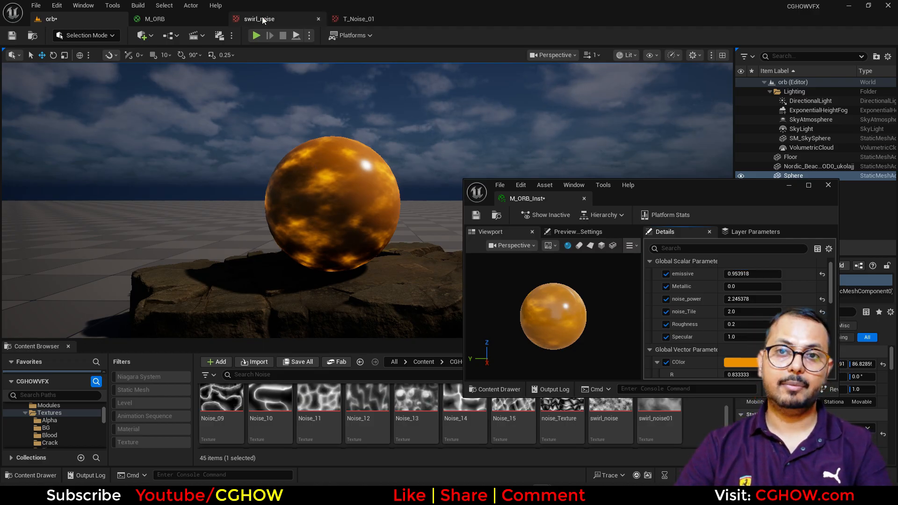
In the M_ORB material graph, move the noise_Tile parameter below the TexCoord node and rename it noise_TileX.
{"action": "left_click", "coordinate": [165, 20]}
{"action": "right_click_drag", "start_coordinate": [403, 142], "coordinate": [539, 91]}
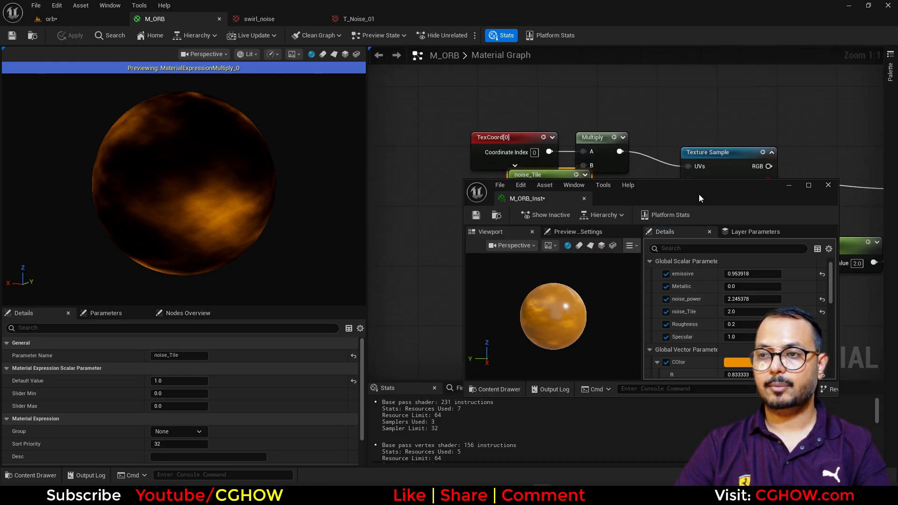
{"action": "left_click_drag", "start_coordinate": [699, 194], "coordinate": [731, 377]}
{"action": "left_click_drag", "start_coordinate": [529, 178], "coordinate": [461, 253]}
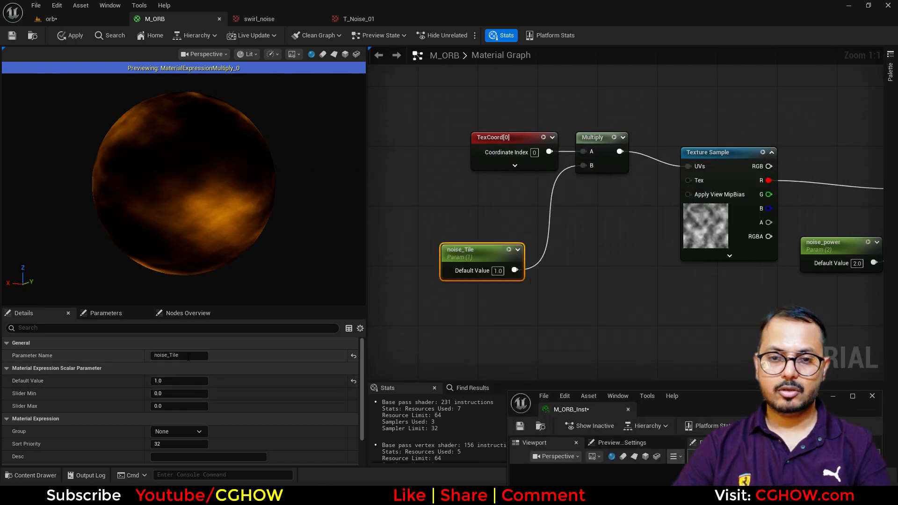
{"action": "type", "text": "X"}
{"action": "left_click", "coordinate": [485, 329]}
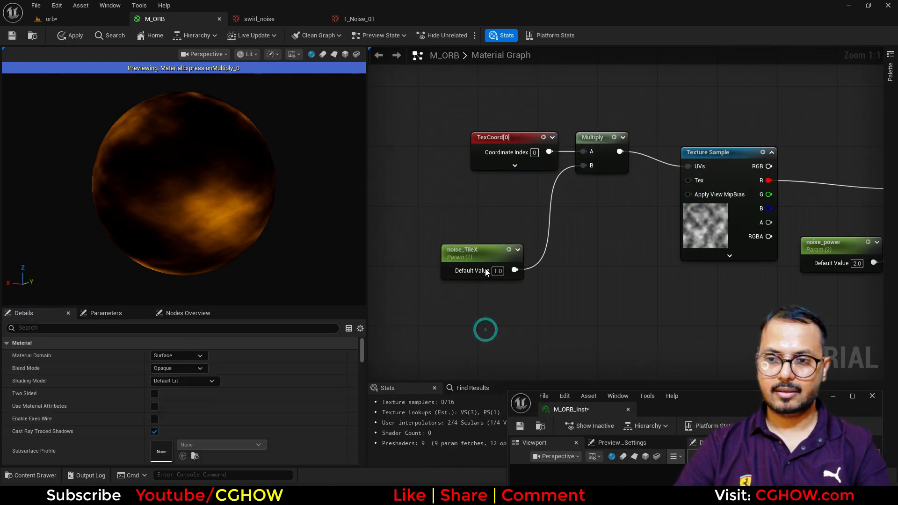
Duplicate the noise_TileX parameter and name the copy noise_TileY.
{"action": "left_click", "coordinate": [470, 274]}
{"action": "key", "text": "ctrl+d"}
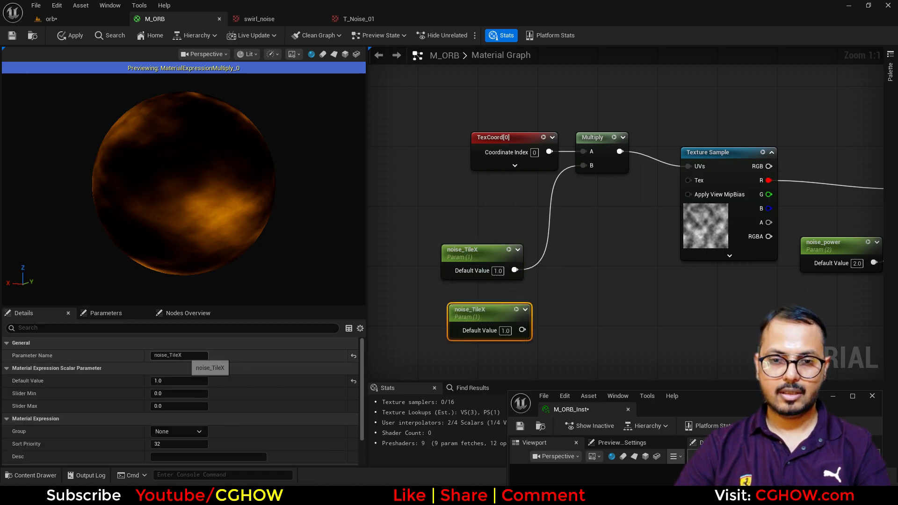
{"action": "left_click_drag", "start_coordinate": [179, 355], "coordinate": [222, 361]}
{"action": "type", "text": "Y"}
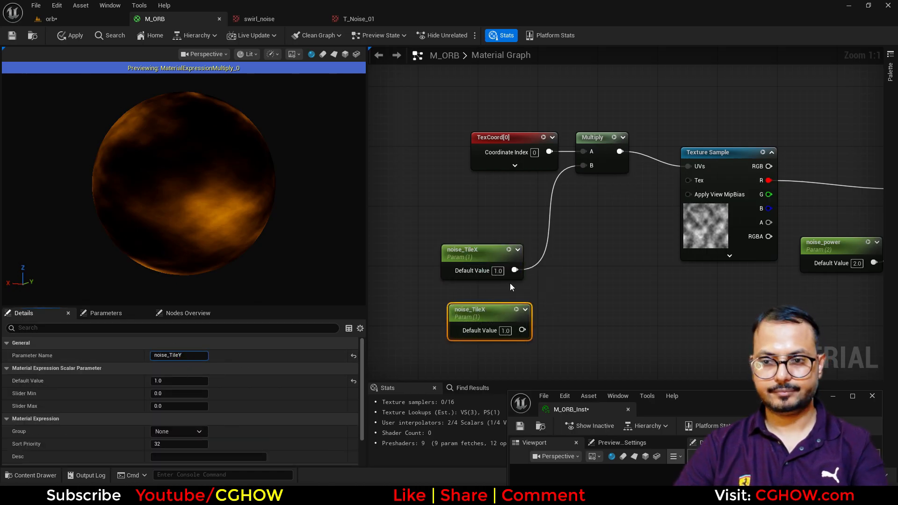
Add an AppendVector node combining noise_TileX and noise_TileY, and feed it into input B of the TexCoord Multiply.
{"action": "left_click", "coordinate": [565, 197]}
{"action": "right_click", "coordinate": [565, 197]}
{"action": "type", "text": "append"}
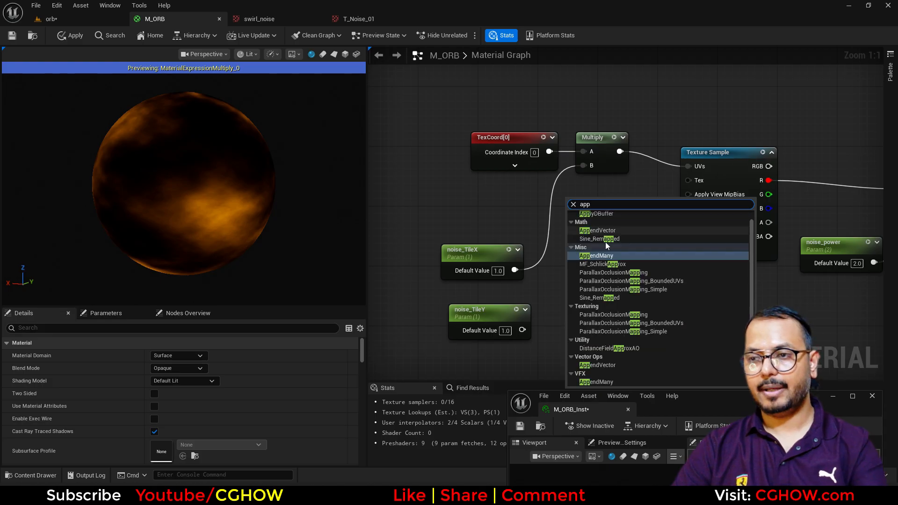
{"action": "left_click", "coordinate": [605, 242]}
{"action": "left_click_drag", "start_coordinate": [513, 270], "coordinate": [579, 211]}
{"action": "left_click_drag", "start_coordinate": [522, 331], "coordinate": [583, 165]}
Move the M_ORB result node farther from the parameter nodes and save the material.
{"action": "right_click_drag", "start_coordinate": [670, 279], "coordinate": [401, 293]}
{"action": "scroll", "coordinate": [442, 284], "scroll_direction": "down", "scroll_amount": 3}
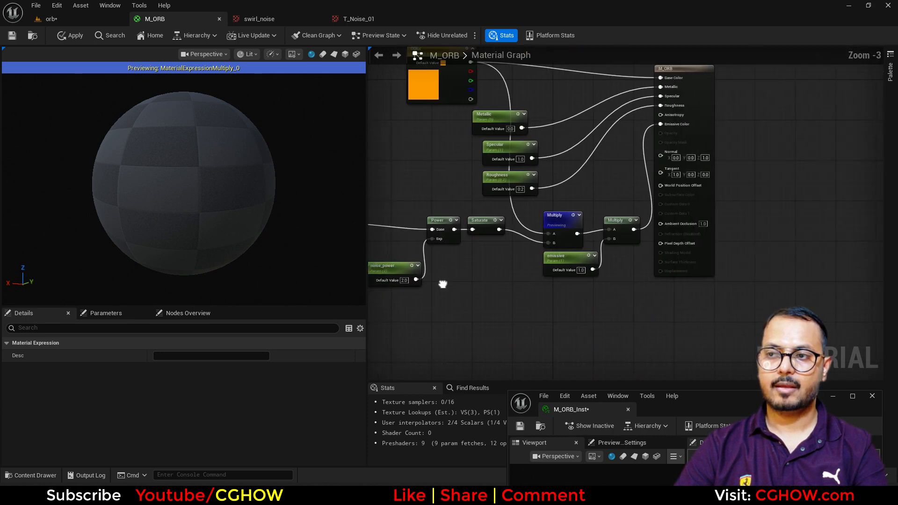
{"action": "left_click_drag", "start_coordinate": [712, 94], "coordinate": [805, 94]}
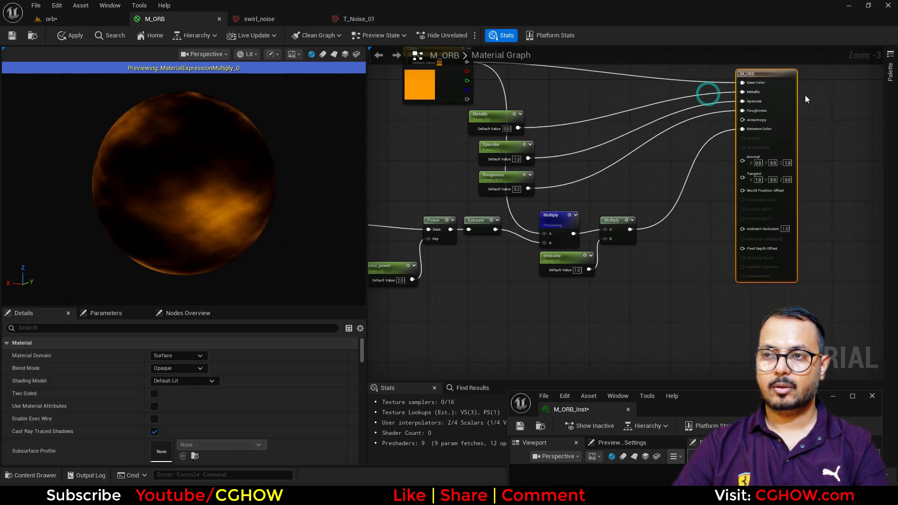
{"action": "left_click", "coordinate": [9, 37]}
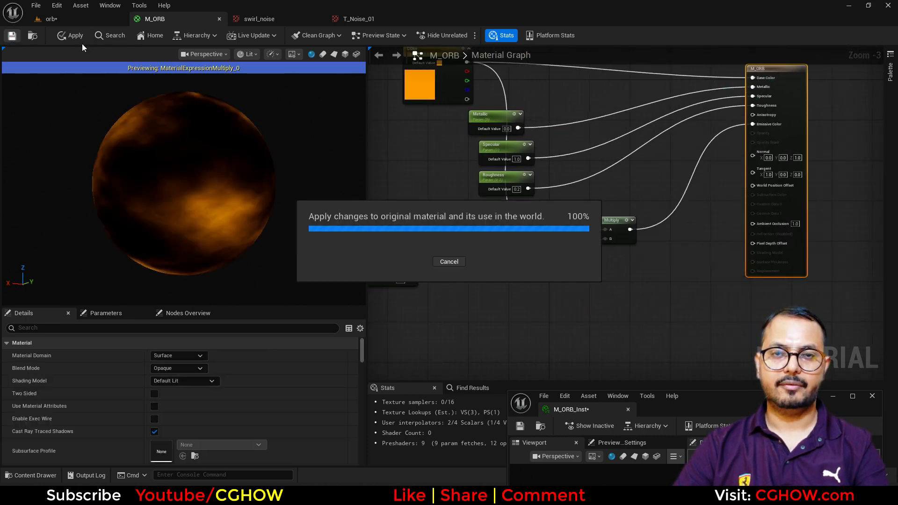
Return to the orb level and enable the noise_TileY override in the M_ORB_Inst material instance.
{"action": "left_click", "coordinate": [85, 17]}
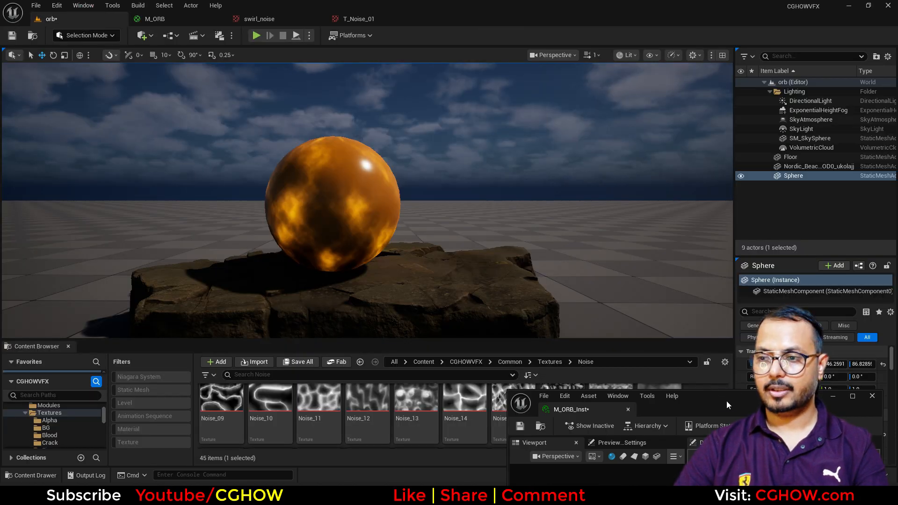
{"action": "left_click_drag", "start_coordinate": [725, 400], "coordinate": [658, 261]}
{"action": "left_click", "coordinate": [642, 394]}
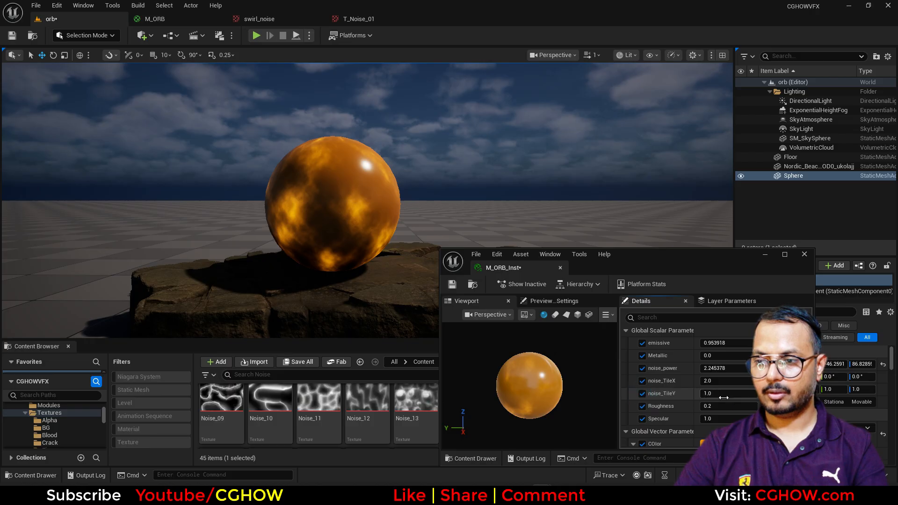
Try noise_TileX values of 5 and 2 with noise_TileY at about 0.570 in the material instance.
{"action": "left_click_drag", "start_coordinate": [723, 397], "coordinate": [701, 369]}
{"action": "left_click", "coordinate": [725, 383]}
{"action": "type", "text": "5"}
{"action": "key", "text": "Return"}
{"action": "left_click", "coordinate": [716, 381]}
{"action": "type", "text": "2"}
{"action": "key", "text": "Return"}
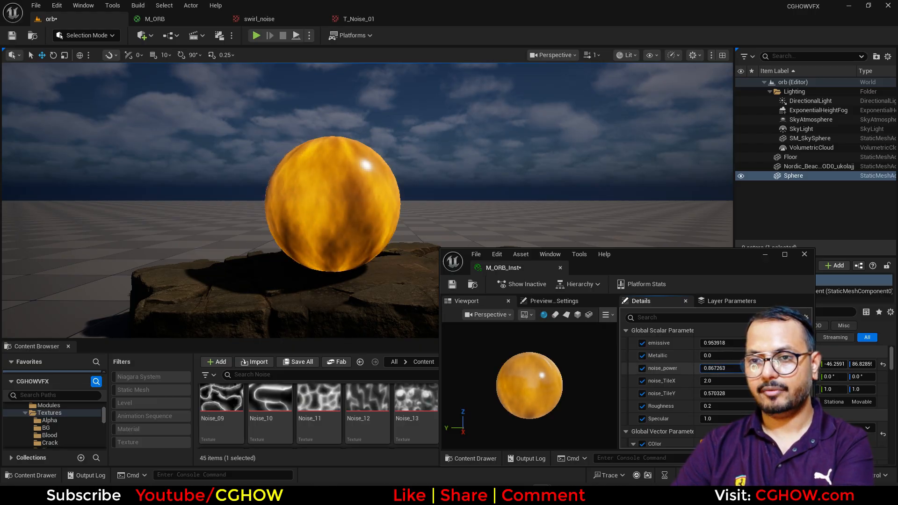
Set noise_TileX to 5, noise_TileY to about 1.653 and noise_power to about 1.589 in the material instance.
{"action": "type", "text": "5"}
{"action": "key", "text": "Return"}
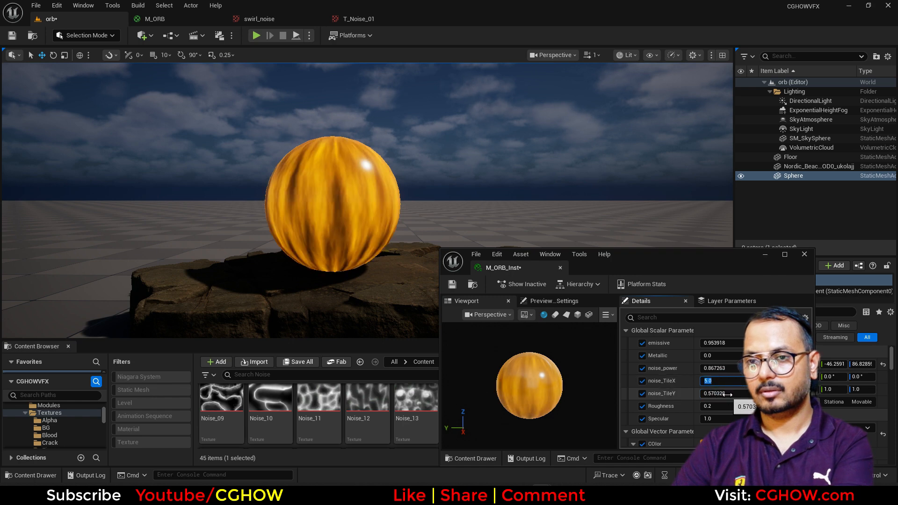
{"action": "left_click_drag", "start_coordinate": [715, 393], "coordinate": [753, 393]}
{"action": "scroll", "coordinate": [727, 423], "scroll_direction": "down", "scroll_amount": 2}
{"action": "scroll", "coordinate": [727, 423], "scroll_direction": "up", "scroll_amount": 3}
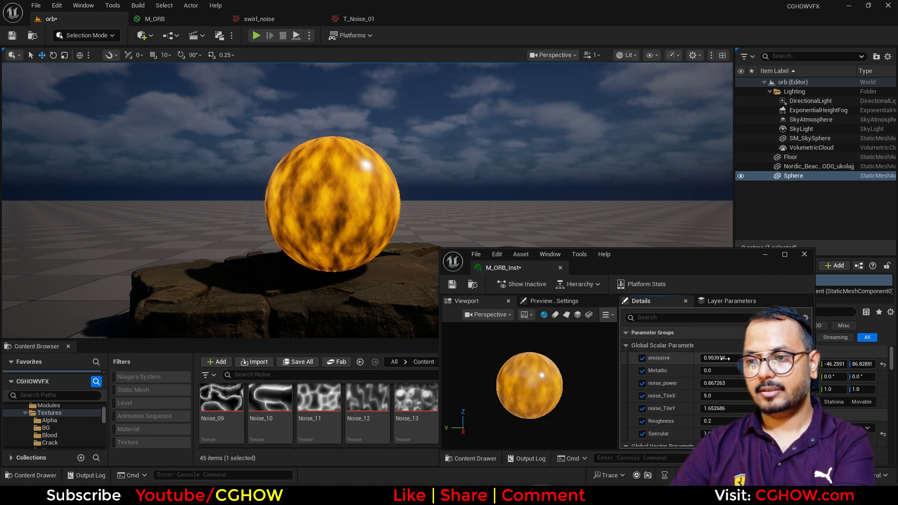
{"action": "left_click_drag", "start_coordinate": [720, 358], "coordinate": [758, 383]}
Try a brightness value of 2 for the instance's COlor, then set it to 1, hex FF9C00FF, and accept the color.
{"action": "scroll", "coordinate": [726, 402], "scroll_direction": "down", "scroll_amount": 3}
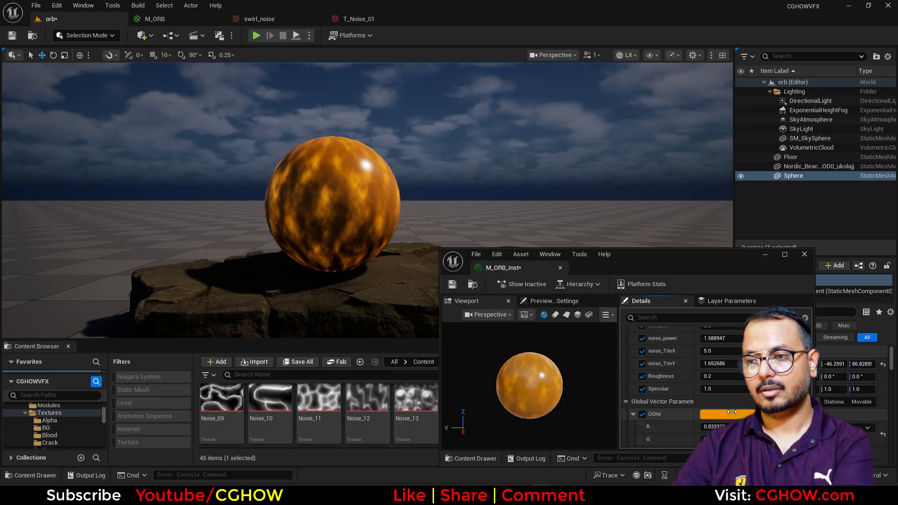
{"action": "left_click", "coordinate": [732, 400]}
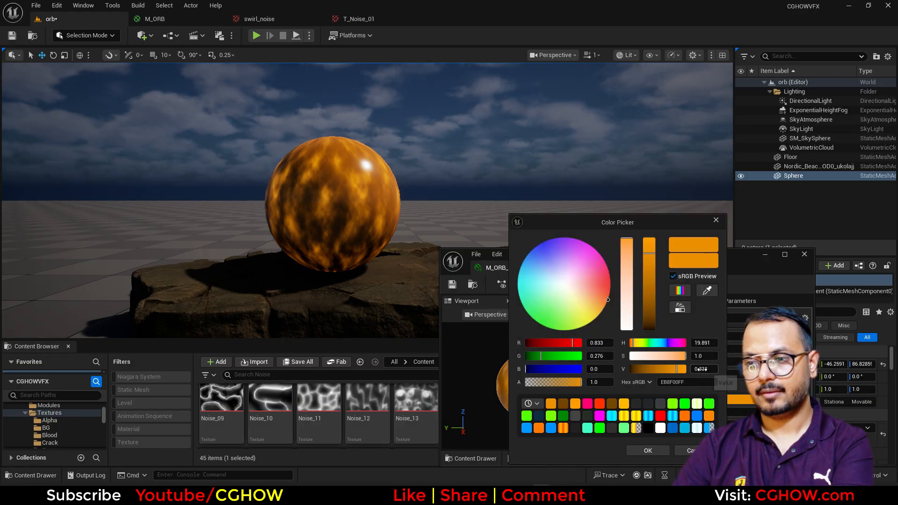
{"action": "type", "text": "2"}
{"action": "key", "text": "Return"}
{"action": "type", "text": "1"}
{"action": "key", "text": "Return"}
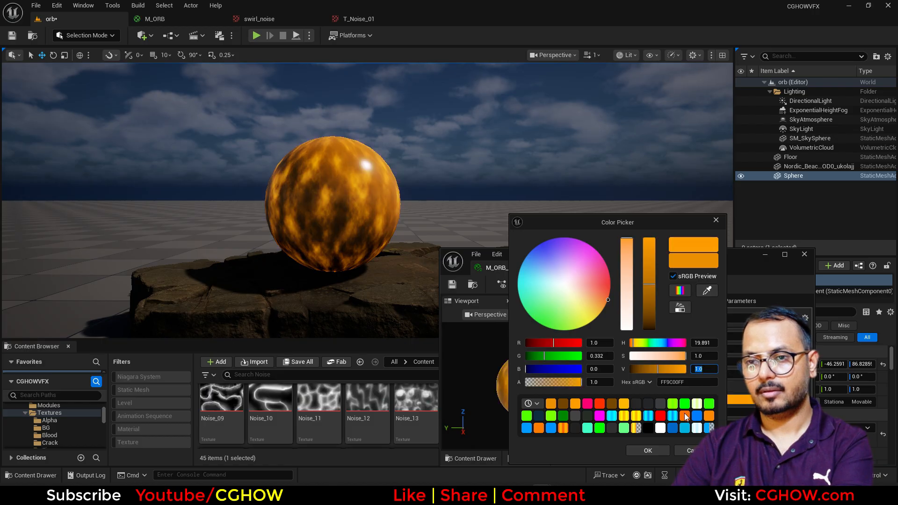
{"action": "left_click", "coordinate": [647, 450]}
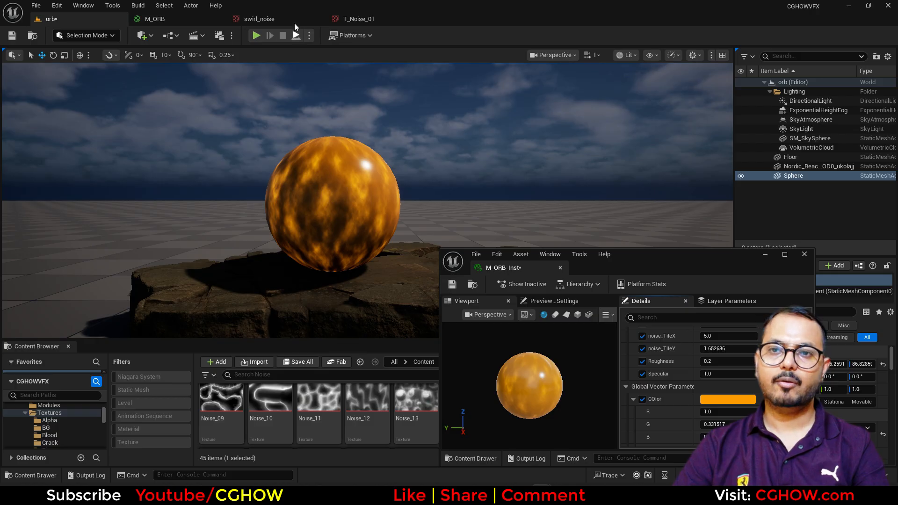
In the M_ORB graph, move the COlor node up and shift the emissive parameter and its two Multiply nodes toward the result node.
{"action": "left_click", "coordinate": [155, 19]}
{"action": "left_click_drag", "start_coordinate": [685, 264], "coordinate": [668, 392]}
{"action": "right_click_drag", "start_coordinate": [656, 175], "coordinate": [546, 196]}
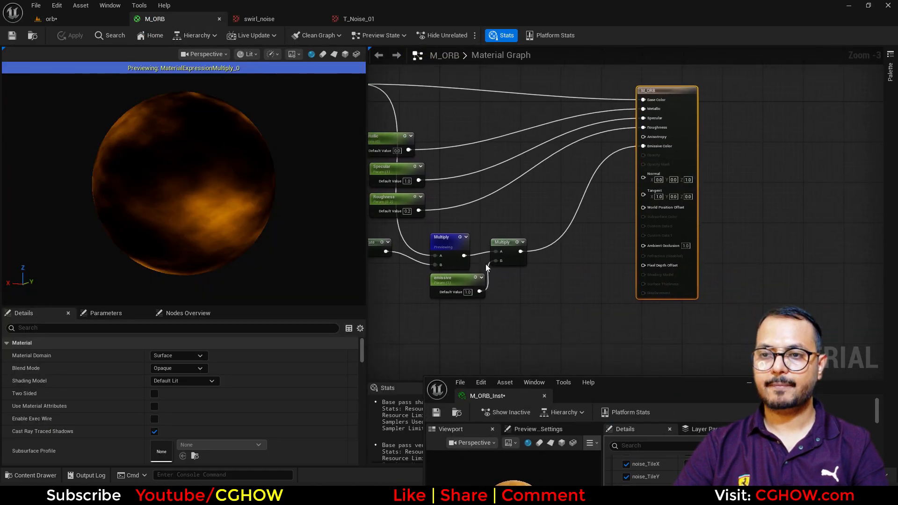
{"action": "right_click_drag", "start_coordinate": [486, 268], "coordinate": [609, 261]}
{"action": "scroll", "coordinate": [604, 270], "scroll_direction": "down", "scroll_amount": 2}
{"action": "left_click_drag", "start_coordinate": [522, 174], "coordinate": [518, 152]}
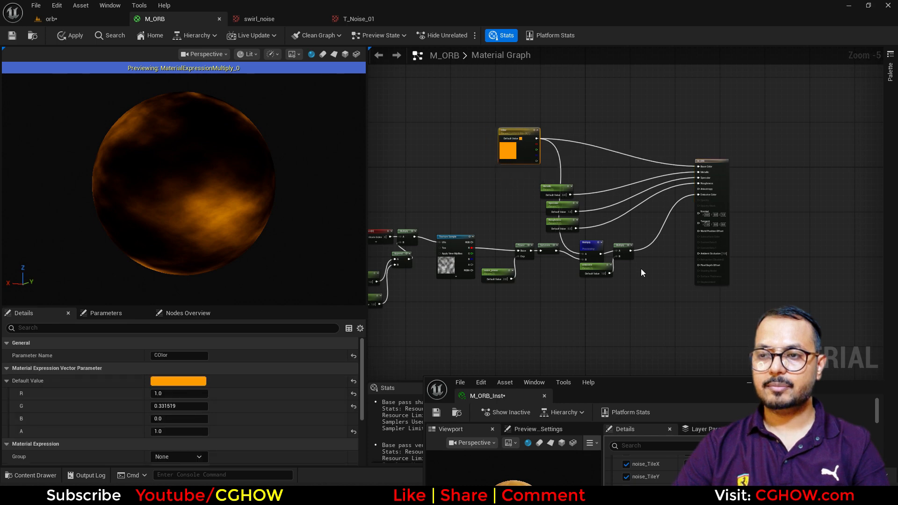
{"action": "scroll", "coordinate": [640, 271], "scroll_direction": "up", "scroll_amount": 2}
{"action": "left_click_drag", "start_coordinate": [551, 241], "coordinate": [674, 217]}
{"action": "scroll", "coordinate": [551, 270], "scroll_direction": "down", "scroll_amount": 2}
{"action": "right_click_drag", "start_coordinate": [519, 270], "coordinate": [558, 225]}
{"action": "scroll", "coordinate": [558, 223], "scroll_direction": "up", "scroll_amount": 2}
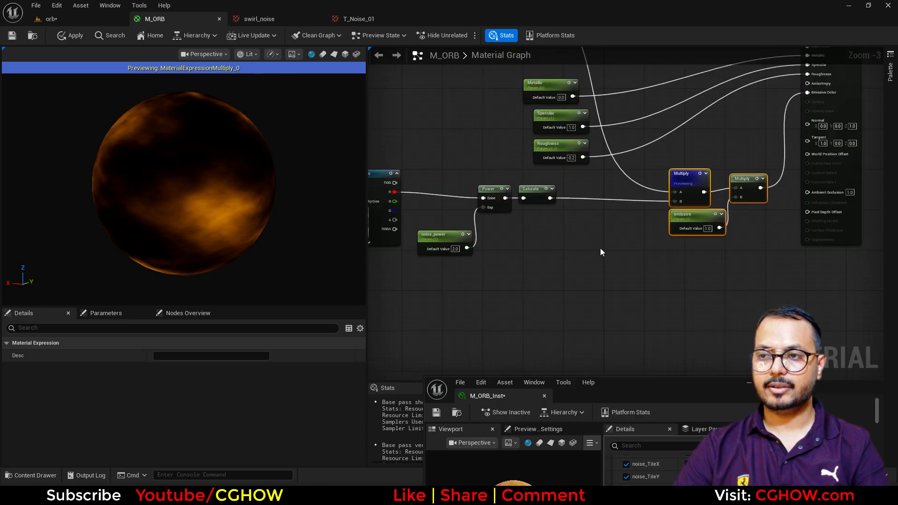
{"action": "scroll", "coordinate": [601, 252], "scroll_direction": "down", "scroll_amount": 1}
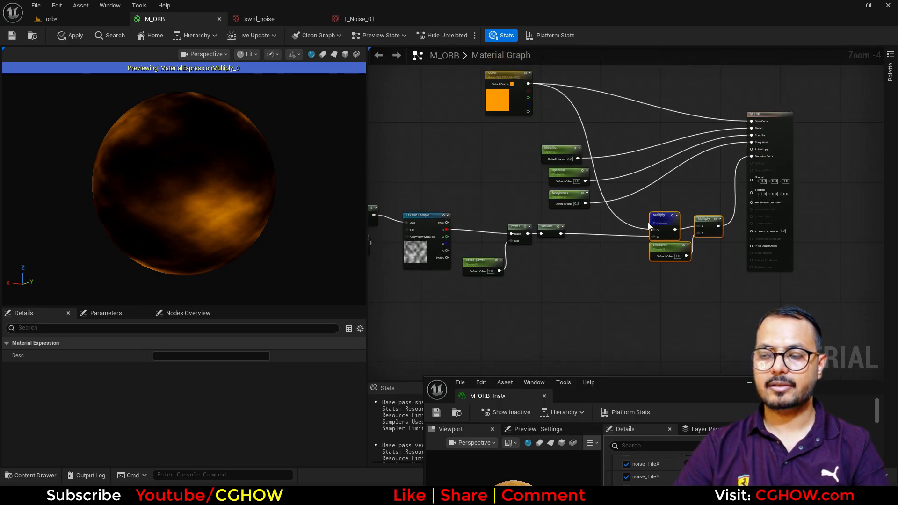
{"action": "scroll", "coordinate": [542, 281], "scroll_direction": "up", "scroll_amount": 2}
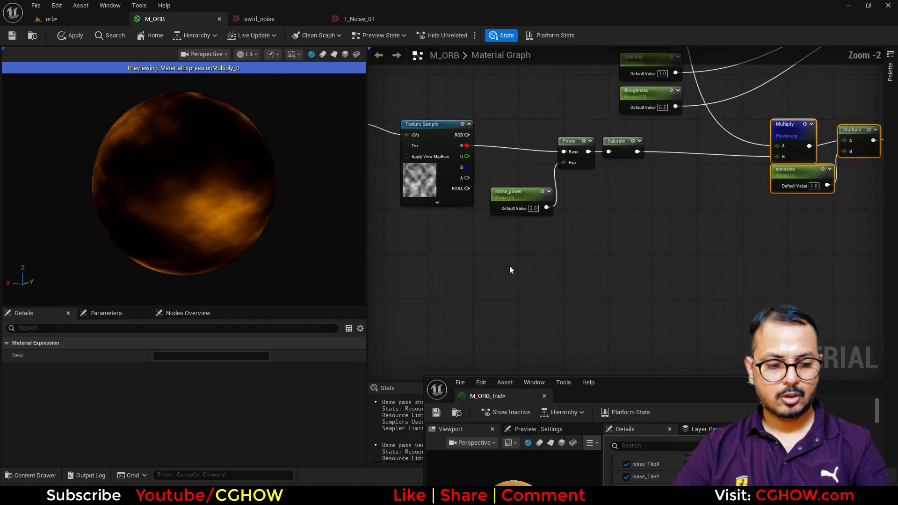
Add a Fresnel node below noise_power, preview it, and set its exponent to 2.
{"action": "right_click", "coordinate": [488, 280]}
{"action": "type", "text": "fres"}
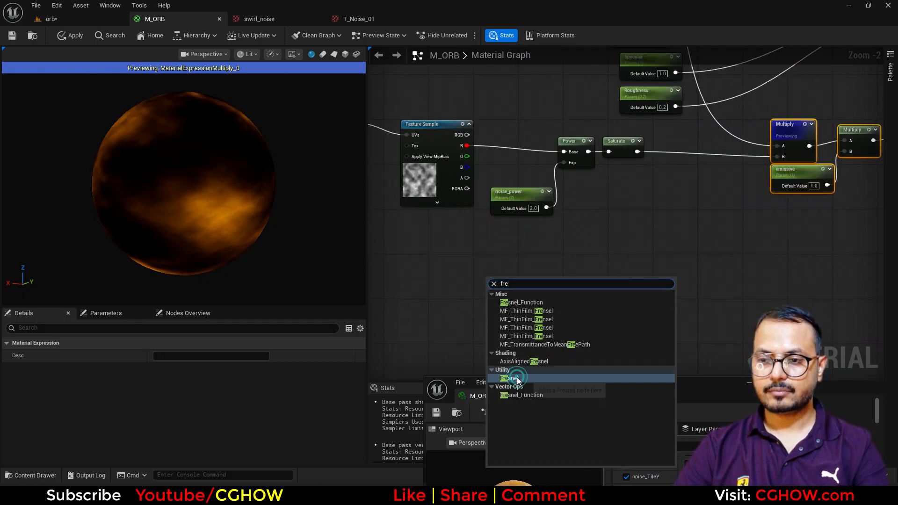
{"action": "left_click", "coordinate": [517, 374]}
{"action": "left_click", "coordinate": [542, 277]}
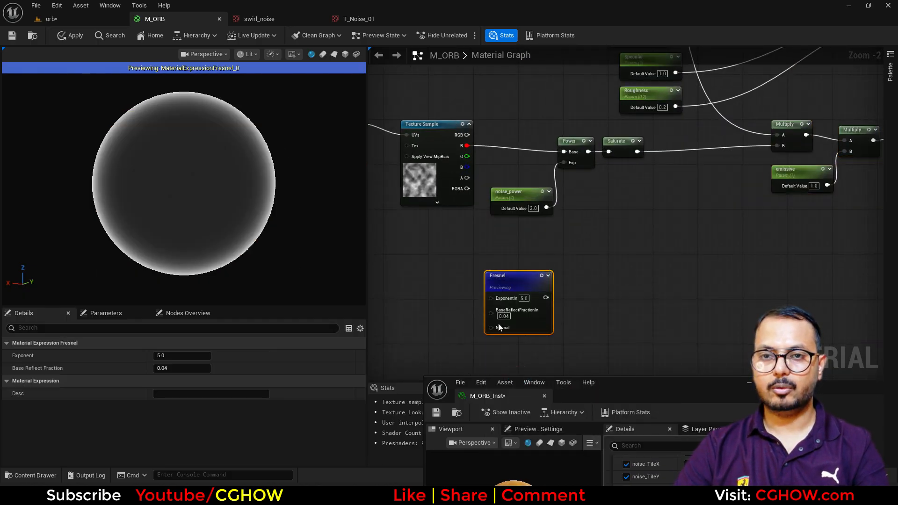
{"action": "type", "text": "2"}
{"action": "key", "text": "Return"}
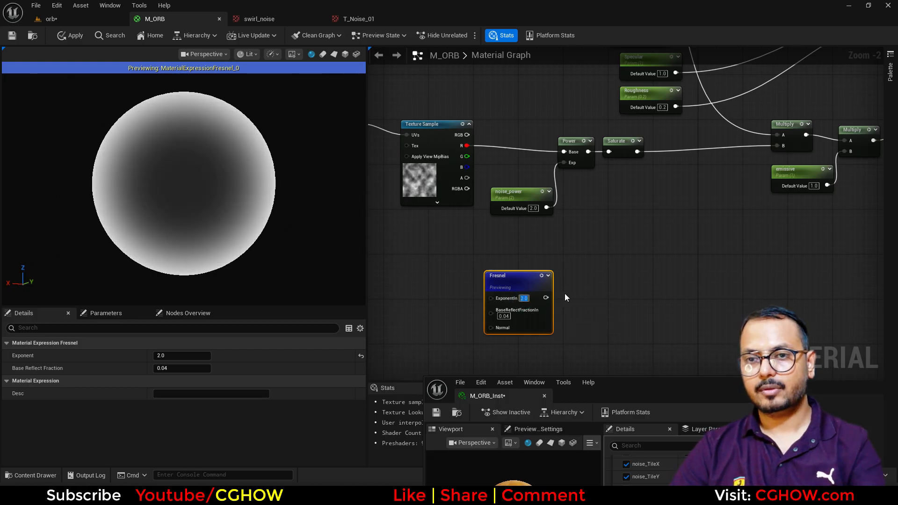
Add a Power node, connect the Fresnel output to its Base input, and preview the Power node.
{"action": "left_click", "coordinate": [562, 287]}
{"action": "key", "text": "e"}
{"action": "left_click", "coordinate": [563, 285]}
{"action": "left_click_drag", "start_coordinate": [546, 297], "coordinate": [564, 298]}
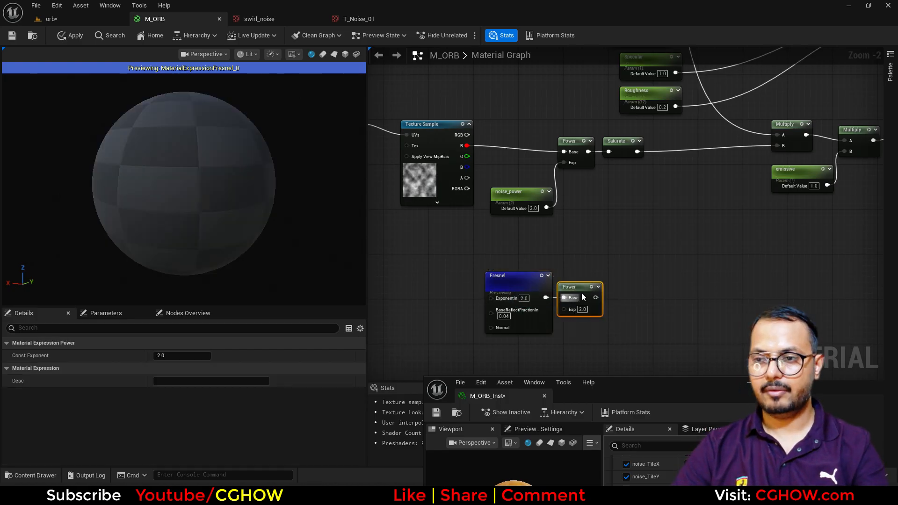
{"action": "left_click", "coordinate": [591, 287]}
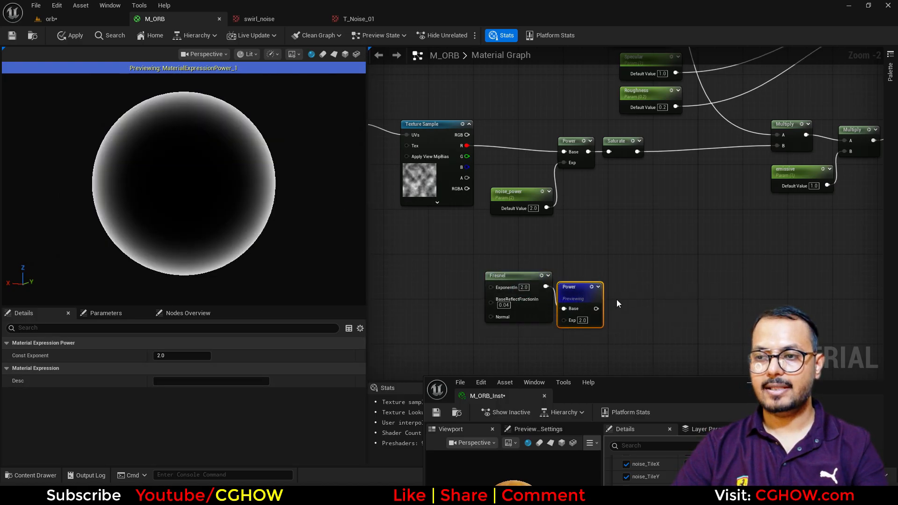
Create a scalar parameter named edge_fresnel with default value 2 and connect it to the Fresnel Power's Exp input.
{"action": "right_click_drag", "start_coordinate": [536, 343], "coordinate": [515, 314]}
{"action": "scroll", "coordinate": [516, 313], "scroll_direction": "up", "scroll_amount": 2}
{"action": "key", "text": "s"}
{"action": "left_click", "coordinate": [477, 315]}
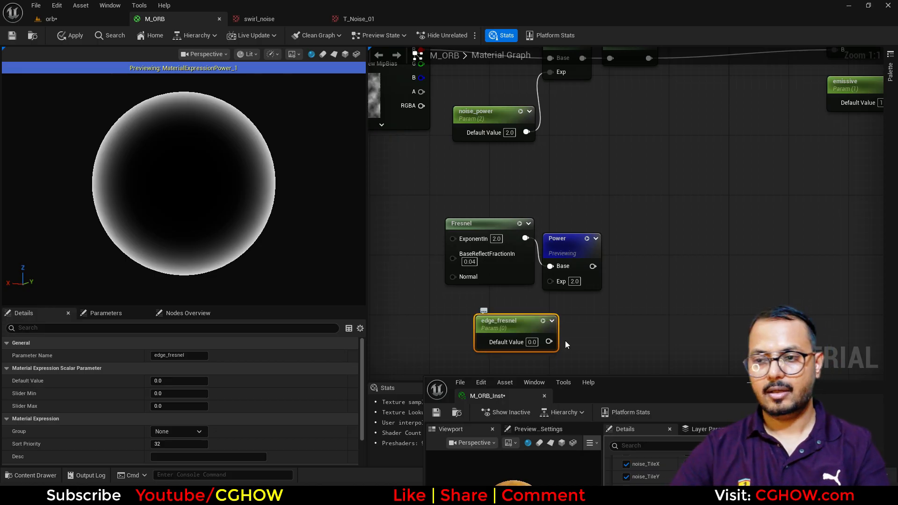
{"action": "left_click_drag", "start_coordinate": [546, 342], "coordinate": [551, 280]}
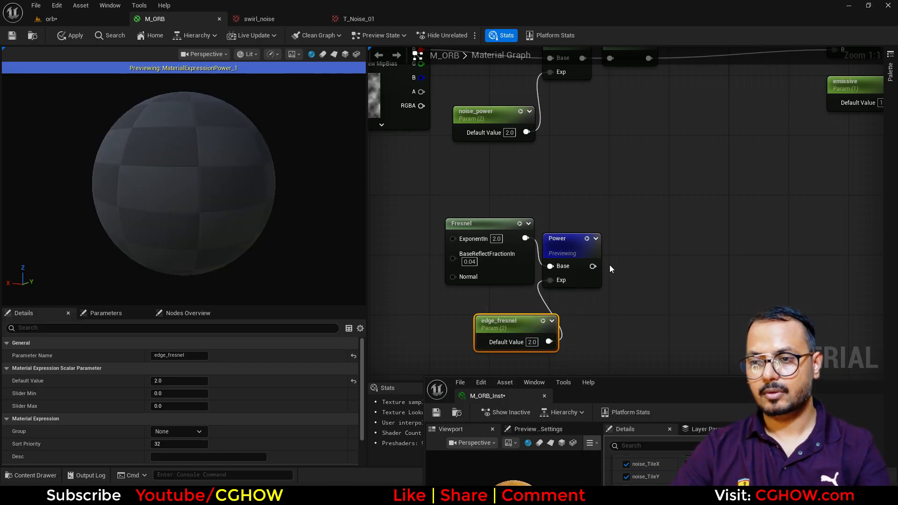
Add a Saturate node after the Fresnel Power and connect it to input A of a new Multiply node.
{"action": "left_click_drag", "start_coordinate": [599, 266], "coordinate": [636, 265]}
{"action": "type", "text": "sat"}
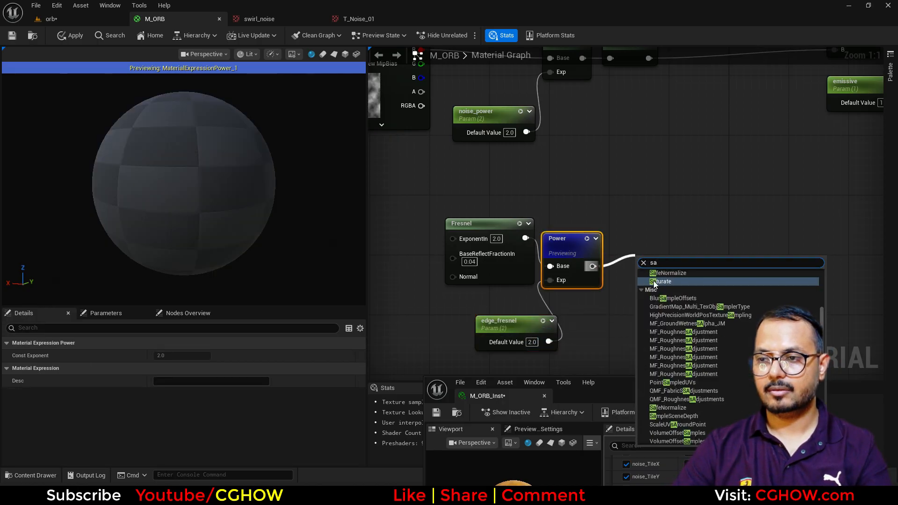
{"action": "left_click", "coordinate": [653, 281]}
{"action": "right_click_drag", "start_coordinate": [658, 309], "coordinate": [583, 304]}
{"action": "left_click", "coordinate": [618, 281]}
{"action": "key", "text": "m"}
{"action": "left_click", "coordinate": [627, 260]}
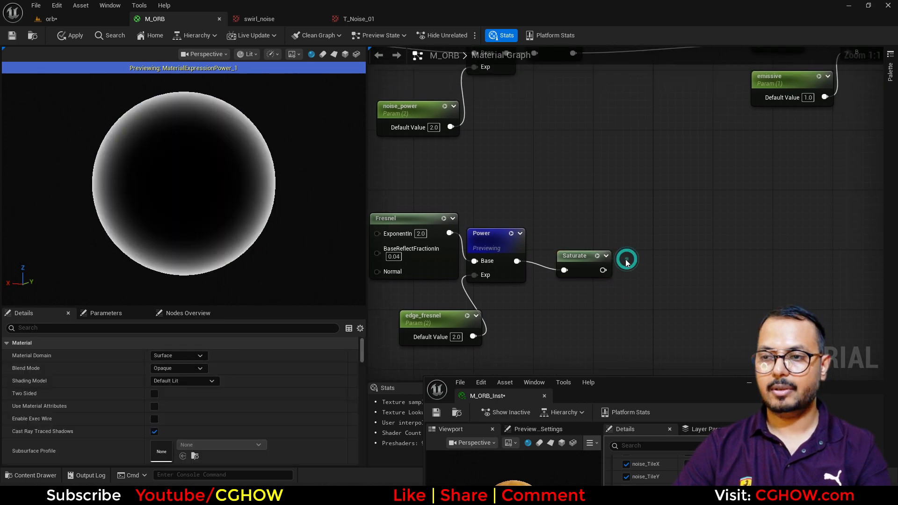
{"action": "left_click_drag", "start_coordinate": [601, 268], "coordinate": [641, 278]}
Create a scalar parameter edge_Amount with default 1, connect it to input B of the new Multiply, and preview that Multiply.
{"action": "left_click", "coordinate": [567, 305]}
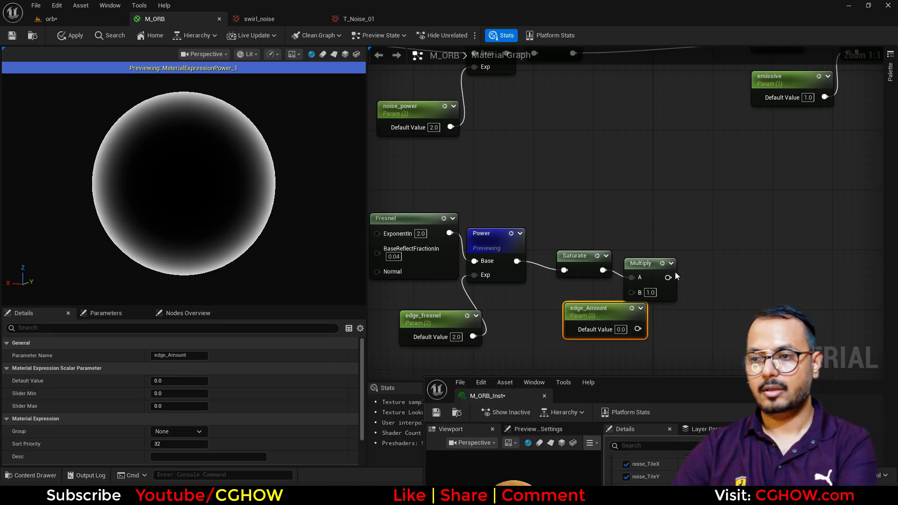
{"action": "left_click", "coordinate": [621, 329]}
{"action": "type", "text": "1"}
{"action": "key", "text": "Return"}
{"action": "left_click_drag", "start_coordinate": [638, 329], "coordinate": [633, 293]}
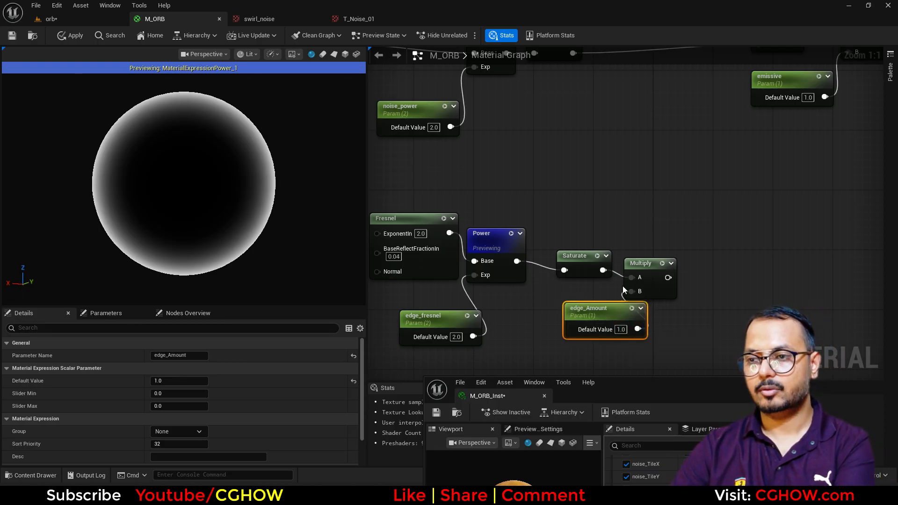
{"action": "left_click_drag", "start_coordinate": [593, 316], "coordinate": [586, 314]}
{"action": "left_click", "coordinate": [661, 264]}
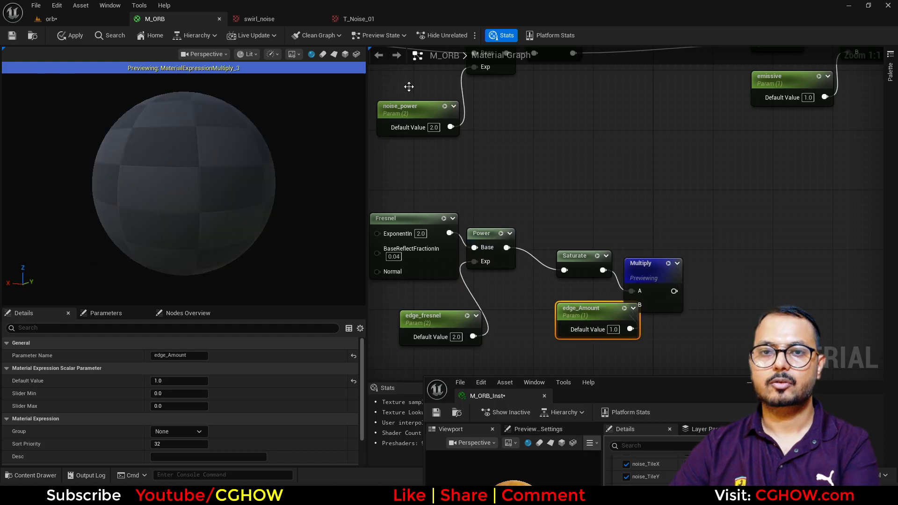
Add a One Minus (1-x) node above the Fresnel Power and connect the Fresnel output to it.
{"action": "right_click_drag", "start_coordinate": [573, 205], "coordinate": [569, 172]}
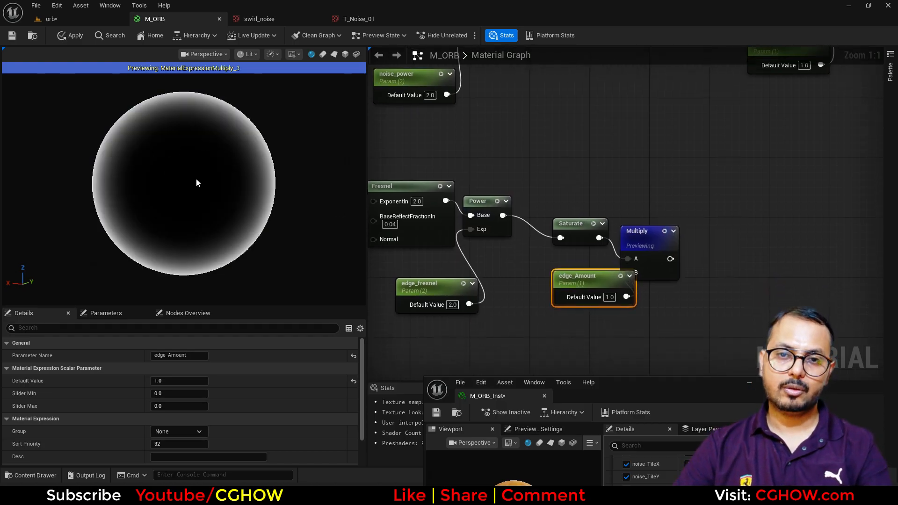
{"action": "right_click_drag", "start_coordinate": [638, 317], "coordinate": [692, 267]}
{"action": "right_click_drag", "start_coordinate": [523, 165], "coordinate": [496, 266]}
{"action": "left_click", "coordinate": [527, 190]}
{"action": "key", "text": "o"}
{"action": "left_click", "coordinate": [518, 199]}
{"action": "left_click_drag", "start_coordinate": [473, 255], "coordinate": [637, 186]}
Add a Power node fed by the 1-x node, preview it, and set its exponent to 20.
{"action": "key", "text": "e"}
{"action": "left_click", "coordinate": [610, 196]}
{"action": "left_click", "coordinate": [651, 195]}
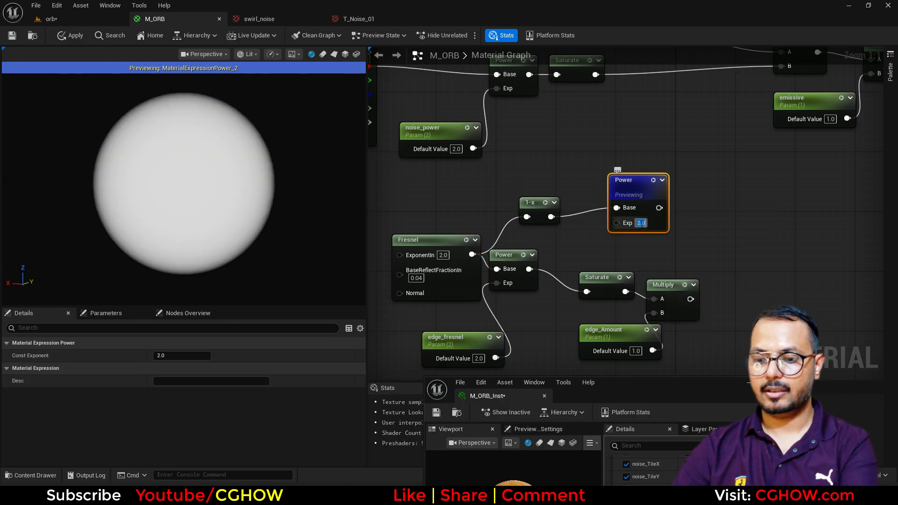
{"action": "type", "text": "20"}
{"action": "key", "text": "Return"}
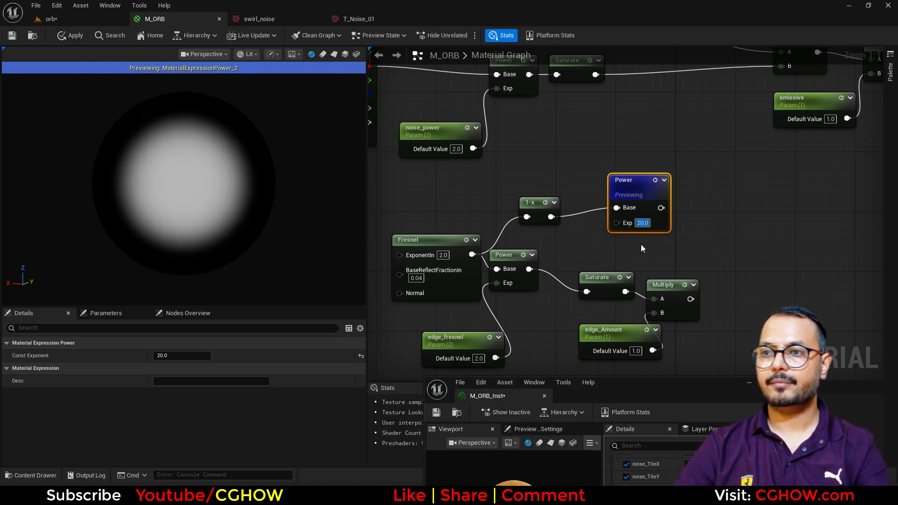
Create a scalar parameter core_fresnel with default value 20 and connect it to the previewed Power's Exp input.
{"action": "left_click_drag", "start_coordinate": [631, 187], "coordinate": [713, 180]}
{"action": "left_click", "coordinate": [614, 224]}
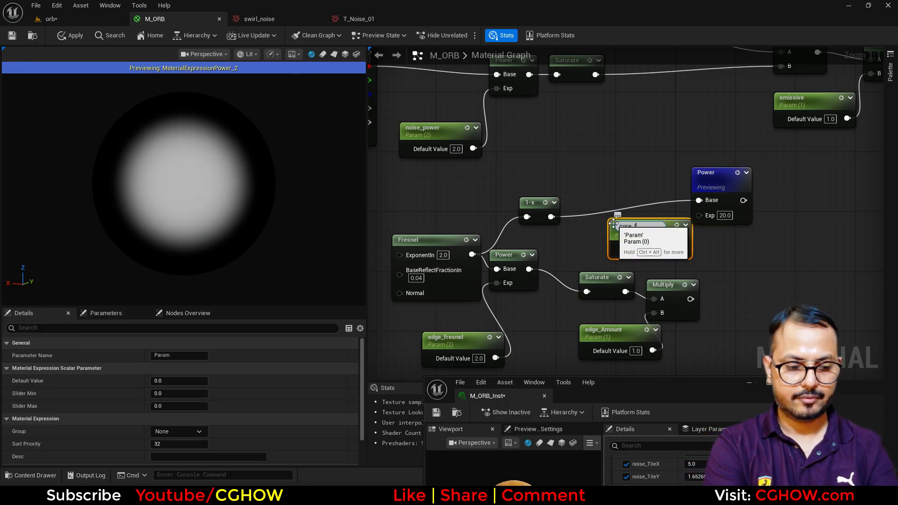
{"action": "key", "text": "Return"}
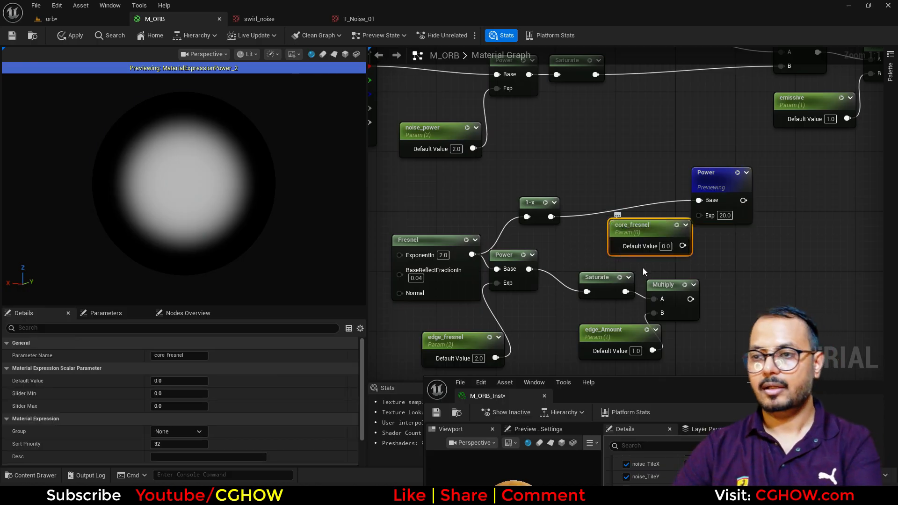
{"action": "type", "text": "20"}
{"action": "key", "text": "Return"}
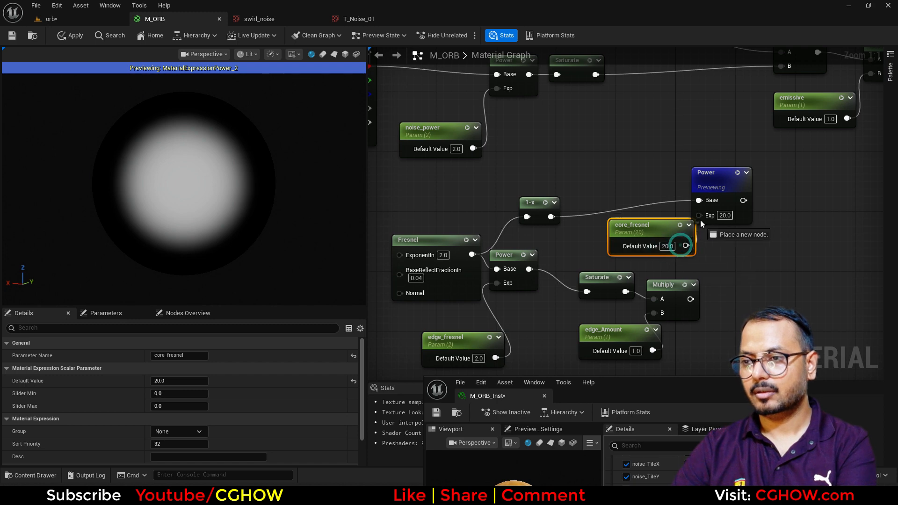
Add a Saturate node after the core Power and connect it to input A of a new Multiply node.
{"action": "right_click_drag", "start_coordinate": [717, 235], "coordinate": [602, 284]}
{"action": "left_click_drag", "start_coordinate": [635, 239], "coordinate": [659, 230]}
{"action": "type", "text": "sa"}
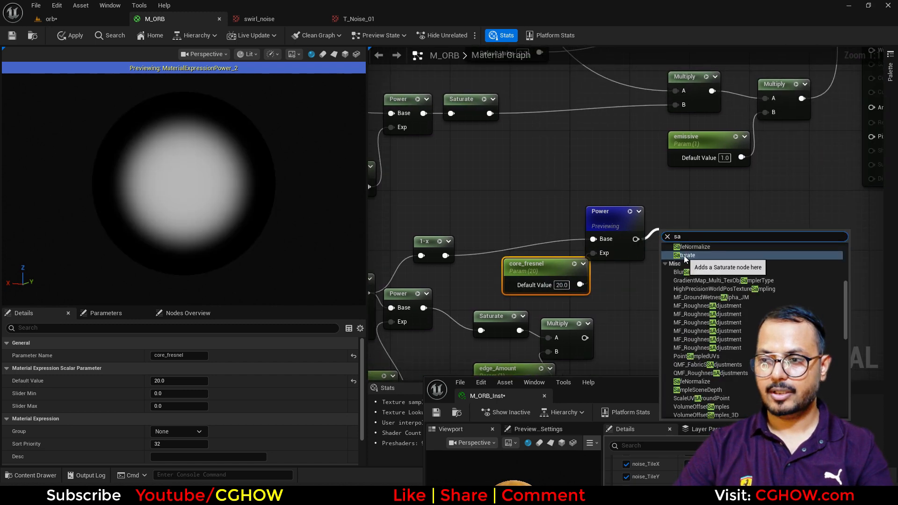
{"action": "left_click", "coordinate": [684, 255]}
{"action": "right_click_drag", "start_coordinate": [727, 232], "coordinate": [670, 250]}
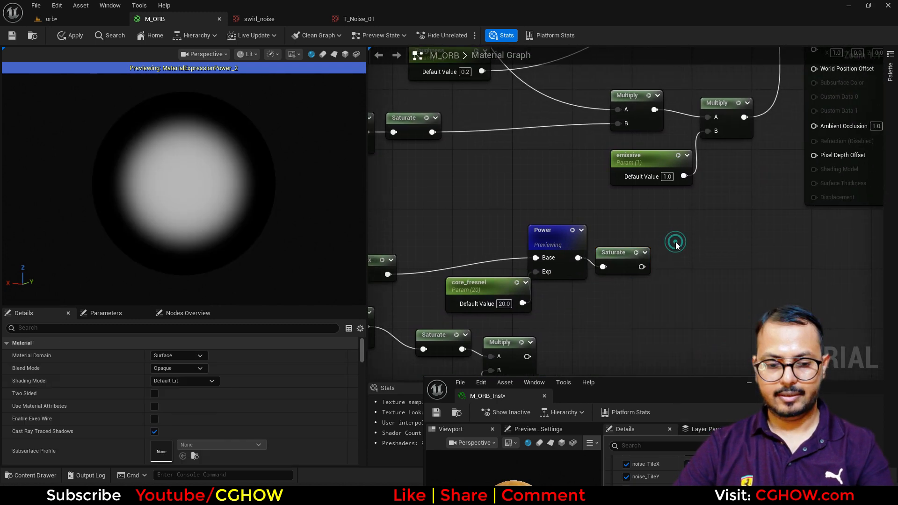
{"action": "left_click", "coordinate": [676, 242]}
Create a scalar parameter core_amount with default value 1 and connect it to input B of the core Multiply.
{"action": "left_click", "coordinate": [603, 293]}
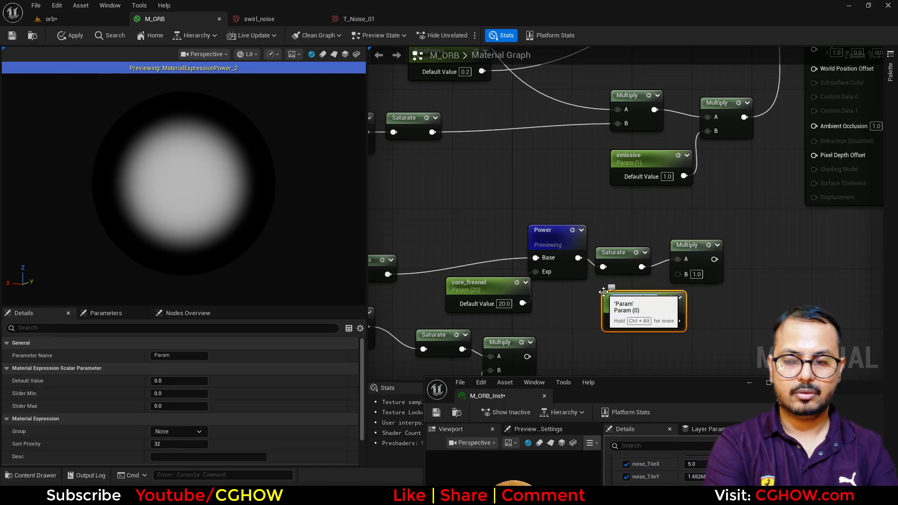
{"action": "left_click", "coordinate": [659, 318]}
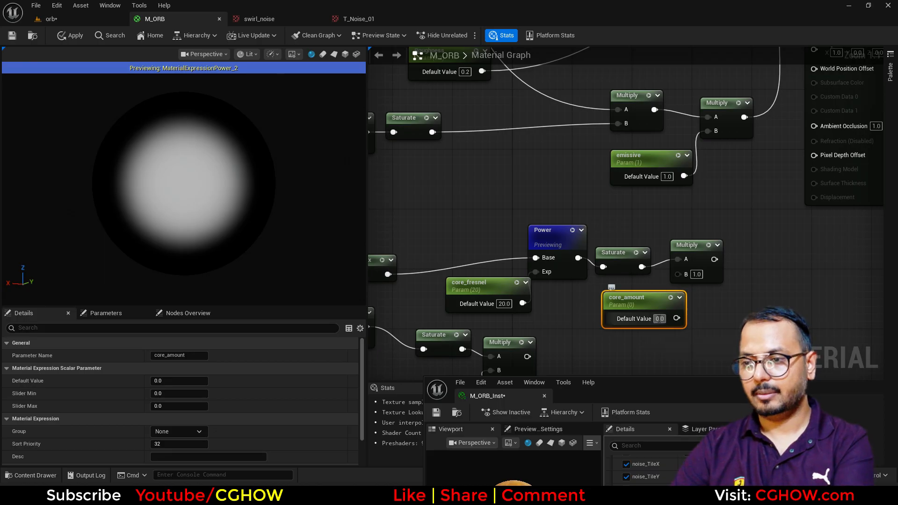
{"action": "type", "text": "1"}
{"action": "key", "text": "Return"}
{"action": "left_click_drag", "start_coordinate": [678, 318], "coordinate": [679, 275]}
Add an Add node with the core Multiply in A and the edge Multiply in B, and preview it.
{"action": "right_click_drag", "start_coordinate": [691, 272], "coordinate": [696, 187]}
{"action": "left_click", "coordinate": [675, 280]}
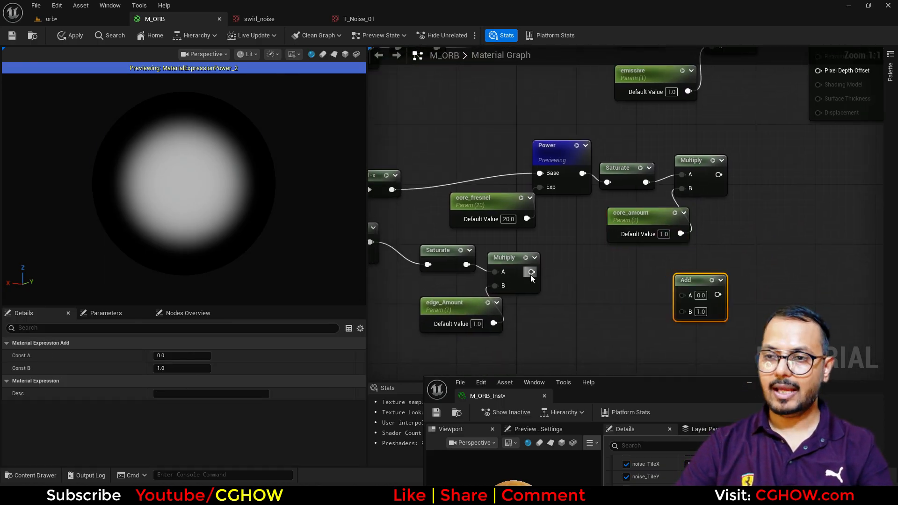
{"action": "left_click_drag", "start_coordinate": [531, 272], "coordinate": [710, 318]}
{"action": "left_click", "coordinate": [698, 206]}
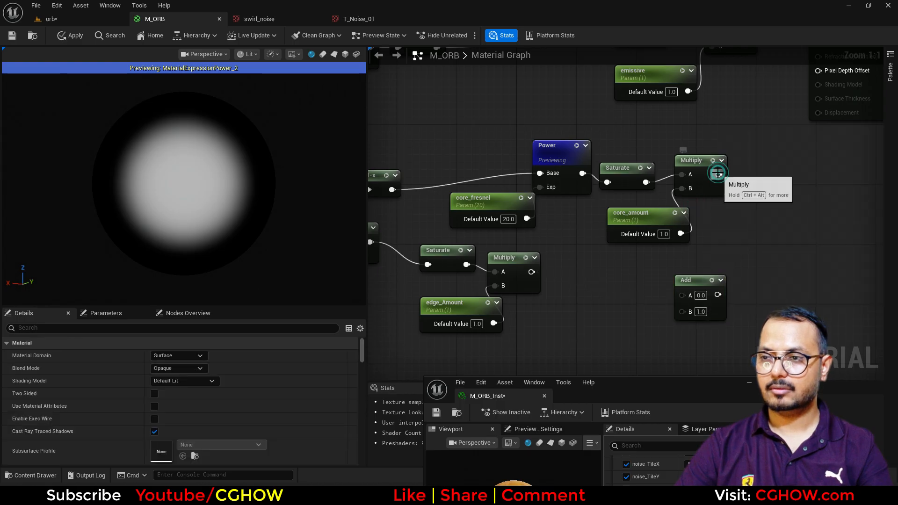
{"action": "left_click_drag", "start_coordinate": [719, 174], "coordinate": [693, 295]}
{"action": "left_click_drag", "start_coordinate": [531, 271], "coordinate": [682, 308]}
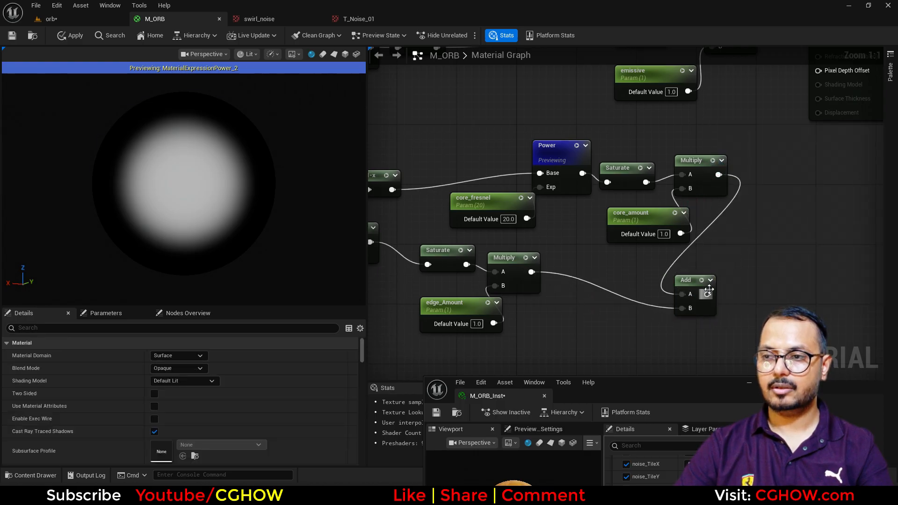
{"action": "left_click", "coordinate": [701, 281]}
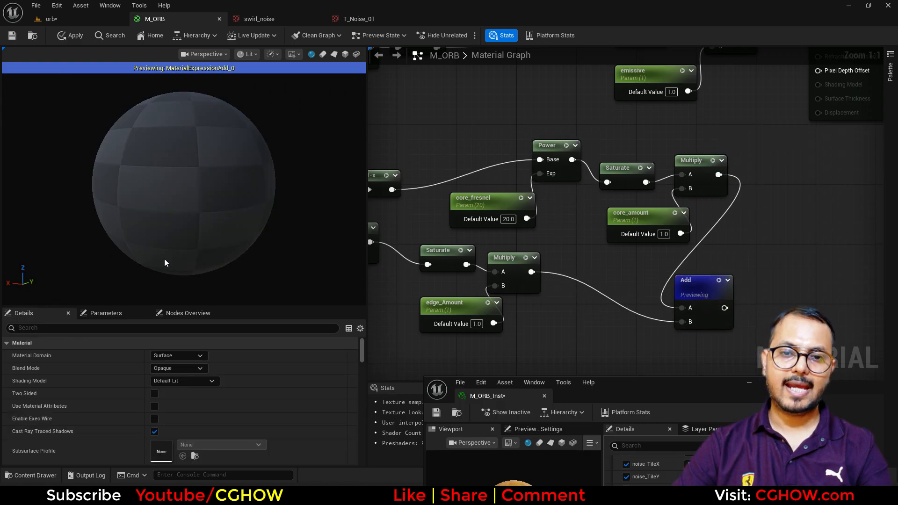
Place another Add node after the noise Saturate, connecting the Saturate to A and the combined core-and-edge Add to B.
{"action": "right_click_drag", "start_coordinate": [584, 275], "coordinate": [638, 270]}
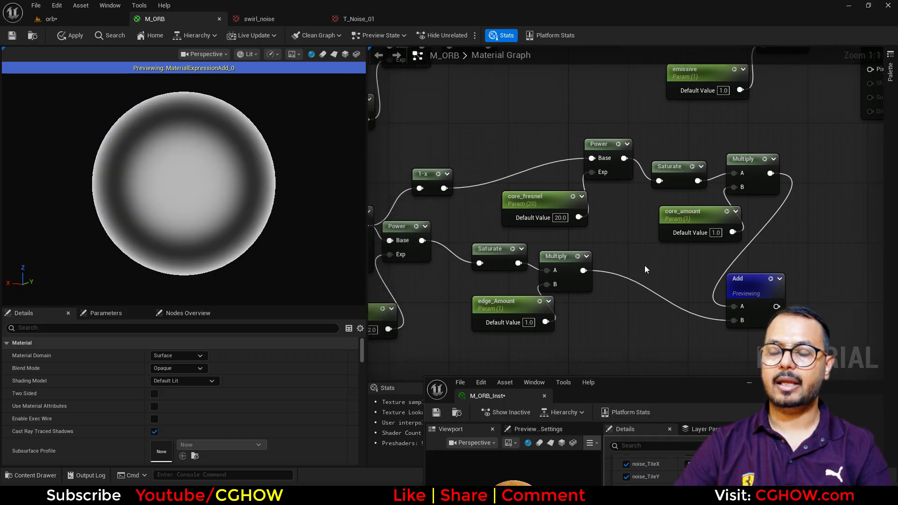
{"action": "right_click_drag", "start_coordinate": [551, 253], "coordinate": [653, 239]}
{"action": "right_click_drag", "start_coordinate": [601, 227], "coordinate": [416, 281]}
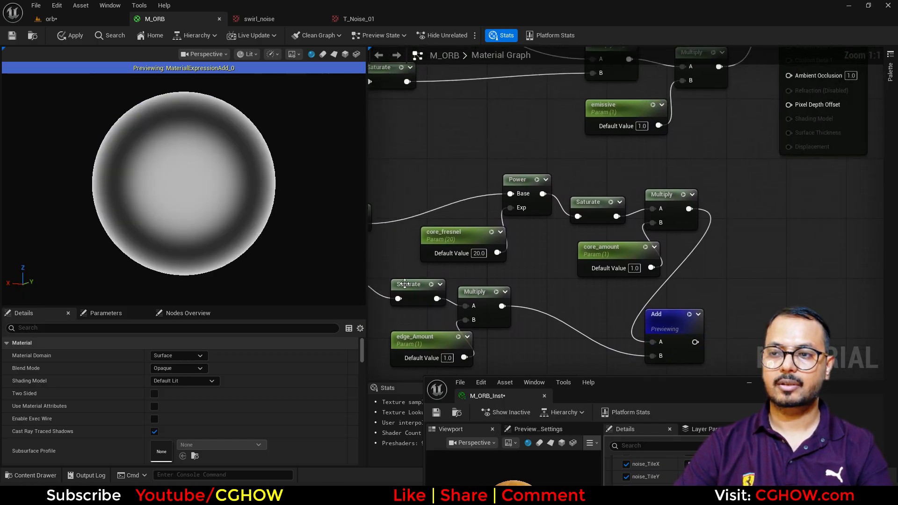
{"action": "scroll", "coordinate": [566, 267], "scroll_direction": "down", "scroll_amount": 2}
{"action": "right_click_drag", "start_coordinate": [606, 251], "coordinate": [680, 284]}
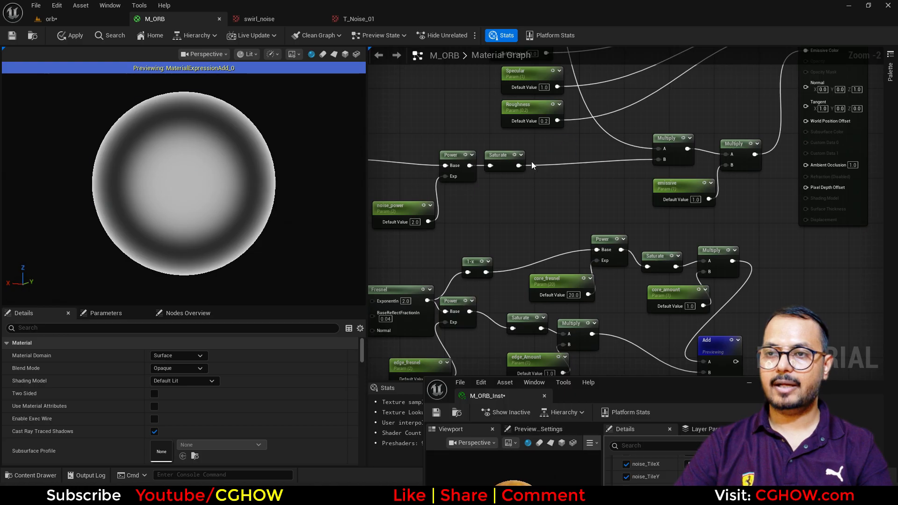
{"action": "key", "text": "a"}
{"action": "left_click", "coordinate": [564, 147]}
{"action": "left_click_drag", "start_coordinate": [519, 166], "coordinate": [570, 159]}
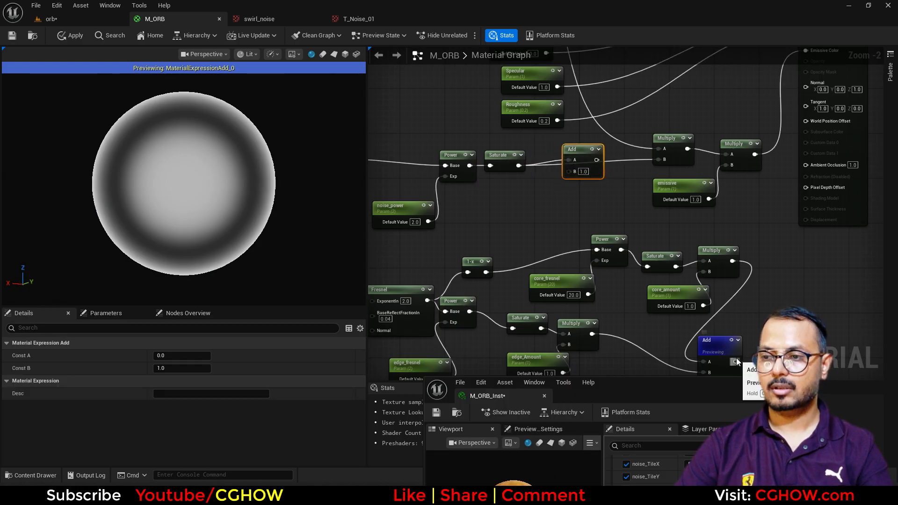
{"action": "left_click_drag", "start_coordinate": [734, 361], "coordinate": [575, 171]}
Connect the new Add's output to input B of the Multiply that takes the color, and save the material.
{"action": "right_click_drag", "start_coordinate": [580, 174], "coordinate": [589, 271]}
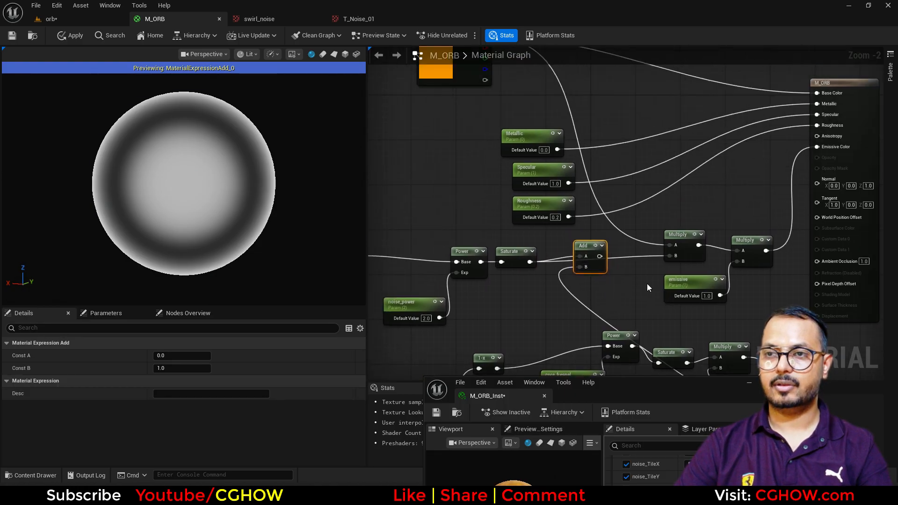
{"action": "scroll", "coordinate": [541, 309], "scroll_direction": "down", "scroll_amount": 2}
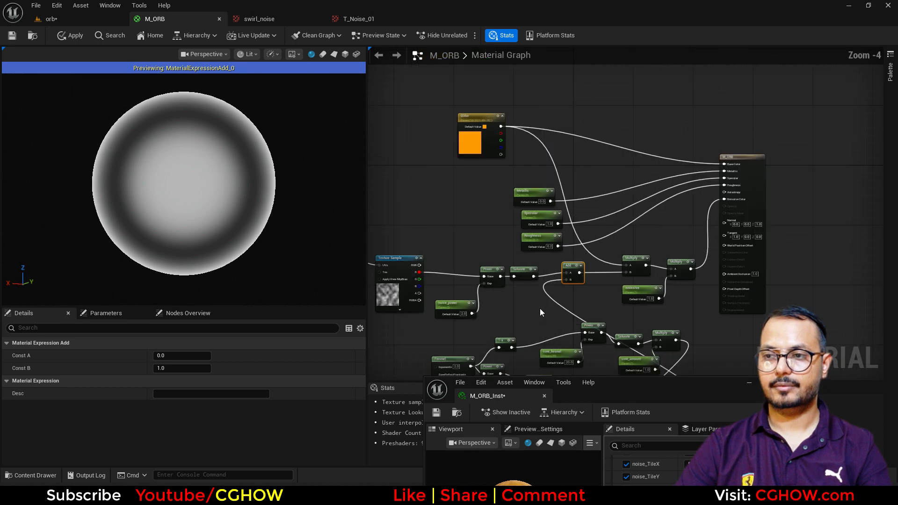
{"action": "right_click_drag", "start_coordinate": [540, 308], "coordinate": [548, 247]}
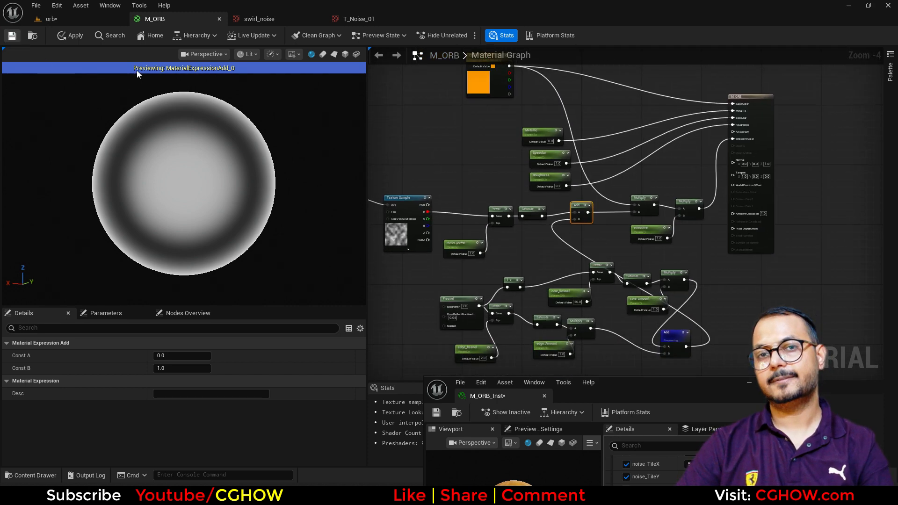
{"action": "key", "text": "ctrl+s"}
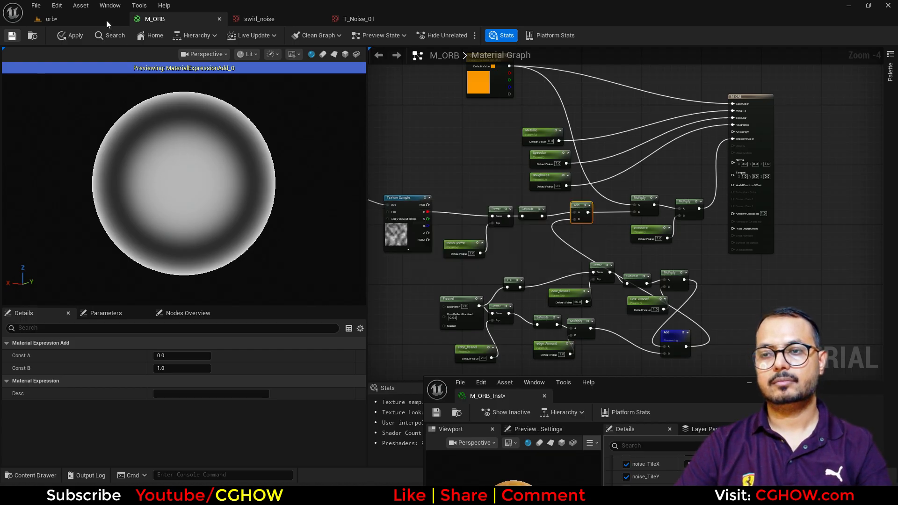
In the orb level, override edge_fresnel at 2.077811 and edge_Amount at 2.213464 in the M_ORB_Inst material instance.
{"action": "left_click", "coordinate": [106, 21]}
{"action": "left_click_drag", "start_coordinate": [708, 397], "coordinate": [696, 258]}
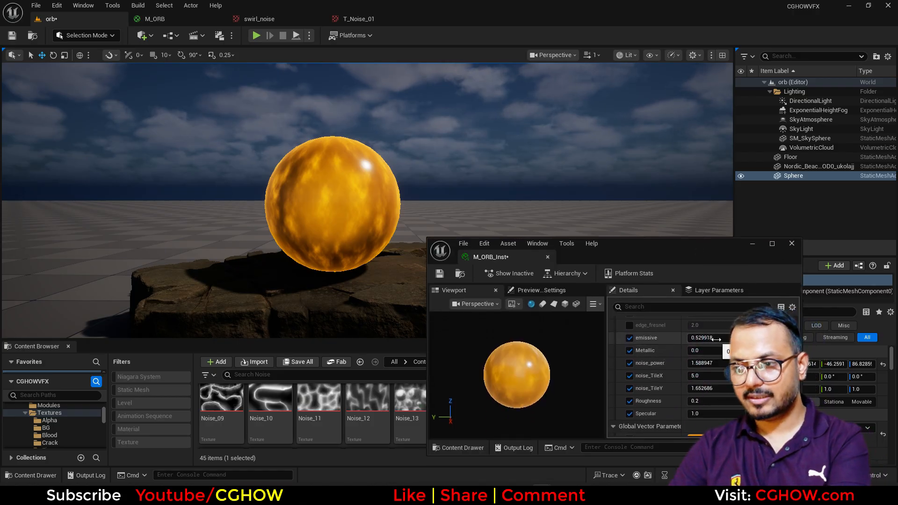
{"action": "left_click", "coordinate": [629, 325]}
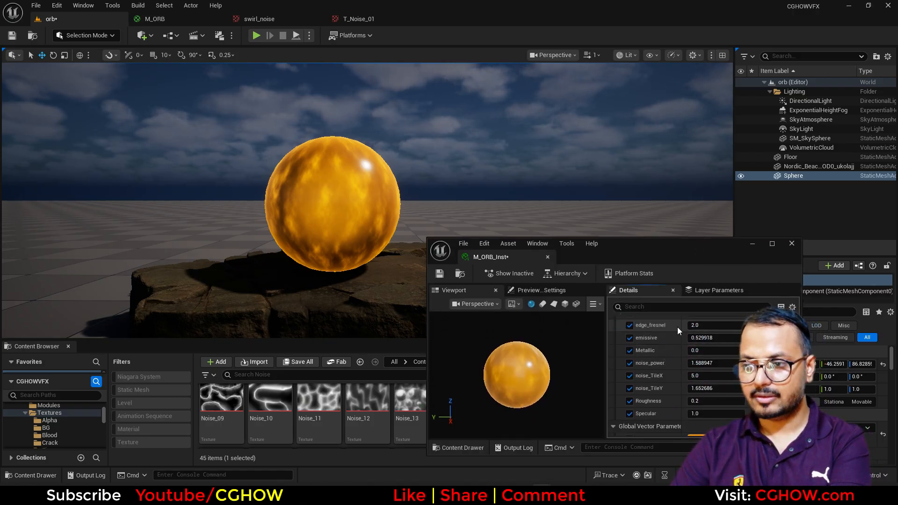
{"action": "mouse_move", "coordinate": [708, 324]}
{"action": "left_mouse_down"}
{"action": "mouse_move", "coordinate": [737, 325]}
{"action": "mouse_move", "coordinate": [713, 324]}
{"action": "left_mouse_up"}
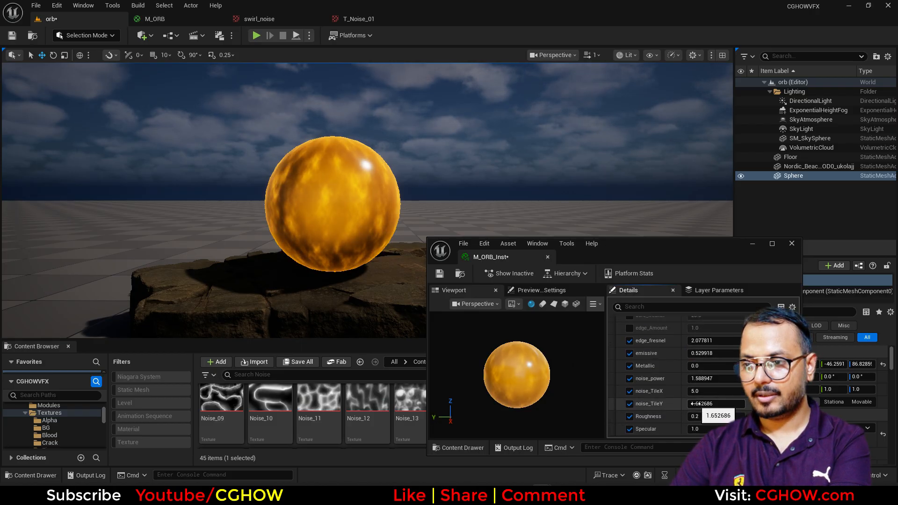
{"action": "scroll", "coordinate": [696, 402], "scroll_direction": "up", "scroll_amount": 3}
{"action": "mouse_move", "coordinate": [707, 358]}
{"action": "left_mouse_down"}
{"action": "mouse_move", "coordinate": [736, 358]}
{"action": "mouse_move", "coordinate": [718, 358]}
{"action": "left_mouse_up"}
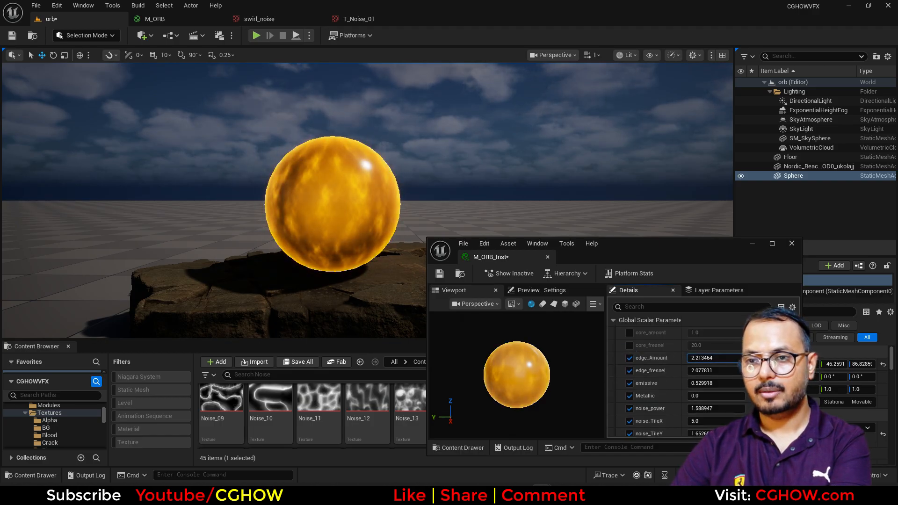
Override the core parameters in the material instance, setting core_amount to 2.209414 and core_fresnel to 46.889431.
{"action": "left_click", "coordinate": [630, 345]}
{"action": "left_click", "coordinate": [629, 332]}
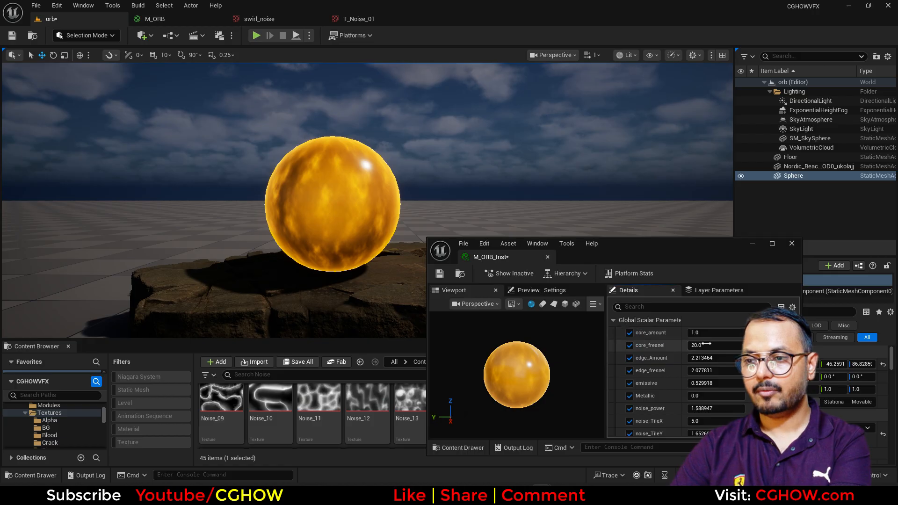
{"action": "mouse_move", "coordinate": [702, 333]}
{"action": "left_mouse_down"}
{"action": "mouse_move", "coordinate": [737, 333]}
{"action": "mouse_move", "coordinate": [706, 346]}
{"action": "mouse_move", "coordinate": [729, 345]}
{"action": "mouse_move", "coordinate": [707, 345]}
{"action": "mouse_move", "coordinate": [695, 333]}
{"action": "left_mouse_up"}
{"action": "scroll", "coordinate": [683, 356], "scroll_direction": "down", "scroll_amount": 1}
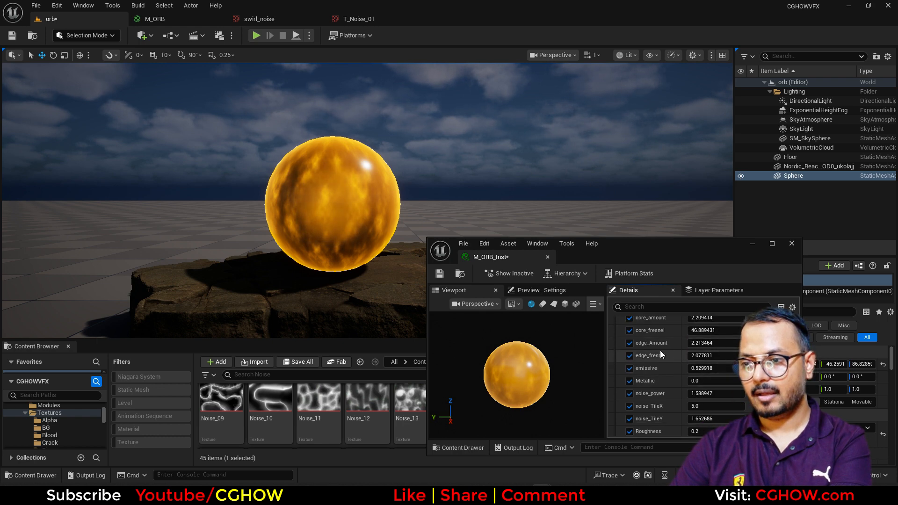
Adjust noise_power and set noise_TileX to 2 in the material instance, and close its window.
{"action": "left_click_drag", "start_coordinate": [716, 394], "coordinate": [699, 420]}
{"action": "left_click", "coordinate": [711, 408]}
{"action": "type", "text": "2"}
{"action": "key", "text": "Return"}
{"action": "left_click", "coordinate": [791, 244]}
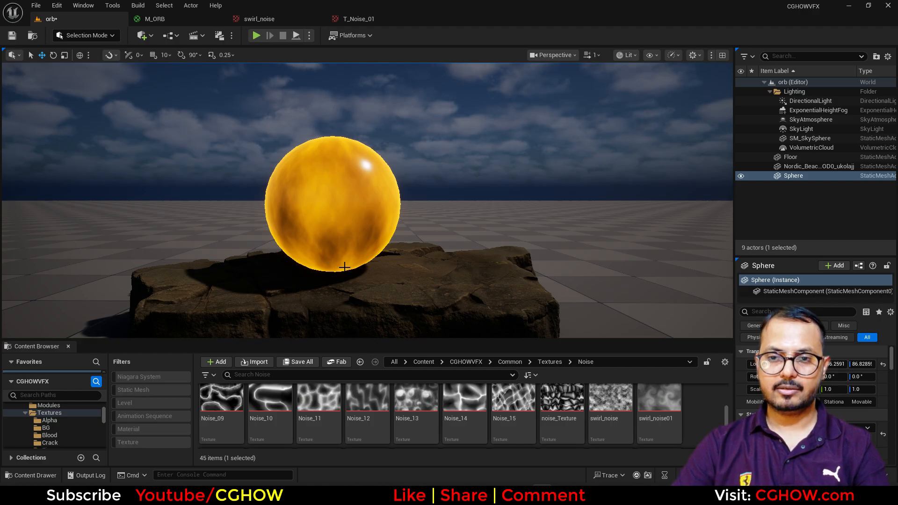
Return to the M_ORB material graph and add a Texture Coordinate node in the empty area below the existing nodes.
{"action": "left_click", "coordinate": [177, 19]}
{"action": "scroll", "coordinate": [428, 235], "scroll_direction": "down", "scroll_amount": 2}
{"action": "right_click_drag", "start_coordinate": [439, 252], "coordinate": [557, 253]}
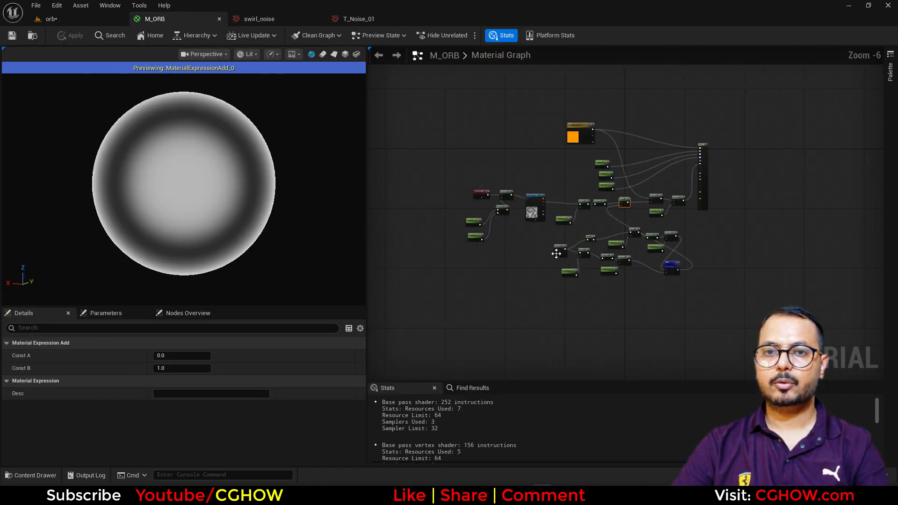
{"action": "right_click_drag", "start_coordinate": [499, 268], "coordinate": [473, 231]}
{"action": "scroll", "coordinate": [490, 301], "scroll_direction": "up", "scroll_amount": 2}
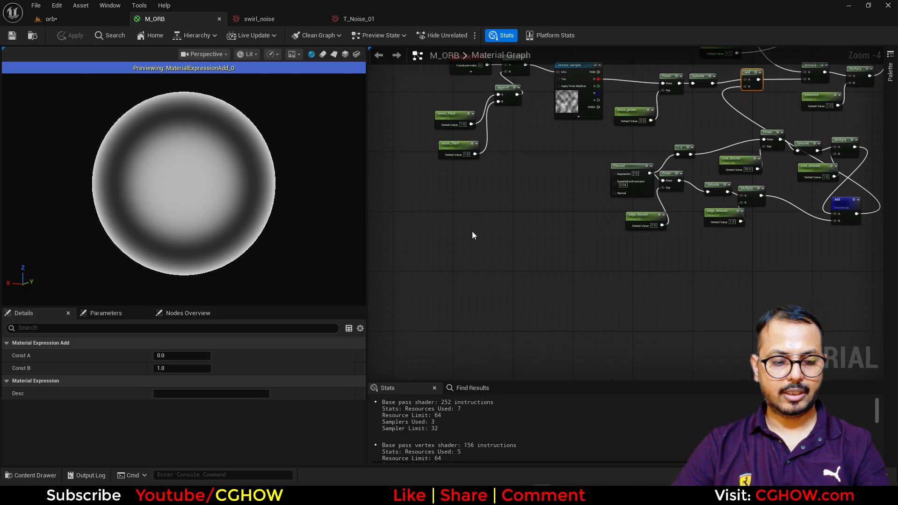
{"action": "left_click", "coordinate": [453, 239]}
{"action": "key", "text": "u"}
{"action": "left_click", "coordinate": [436, 262]}
{"action": "left_click", "coordinate": [476, 283]}
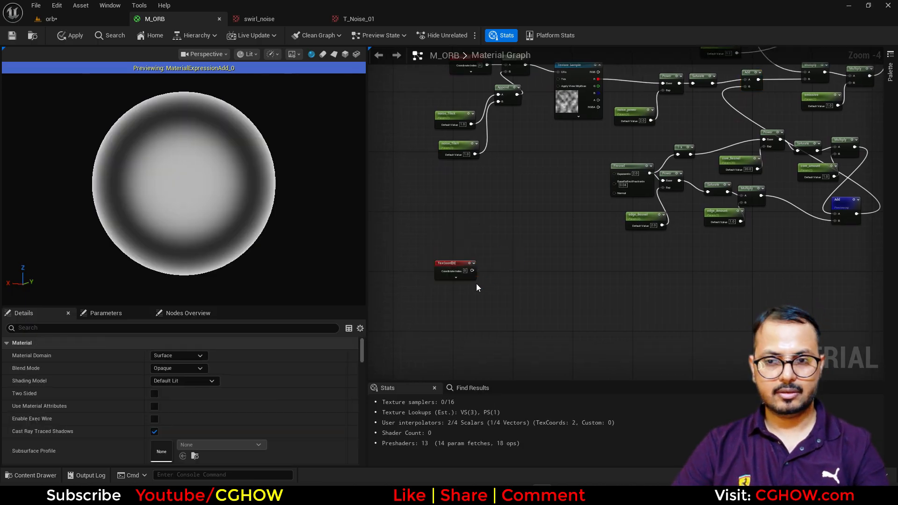
Connect the TexCoord to a new Component Mask, preview the mask with only the G channel enabled, and inspect the sphere's pole.
{"action": "scroll", "coordinate": [480, 282], "scroll_direction": "up", "scroll_amount": 4}
{"action": "key", "text": "c"}
{"action": "left_click", "coordinate": [490, 240]}
{"action": "left_click_drag", "start_coordinate": [472, 257], "coordinate": [498, 257]}
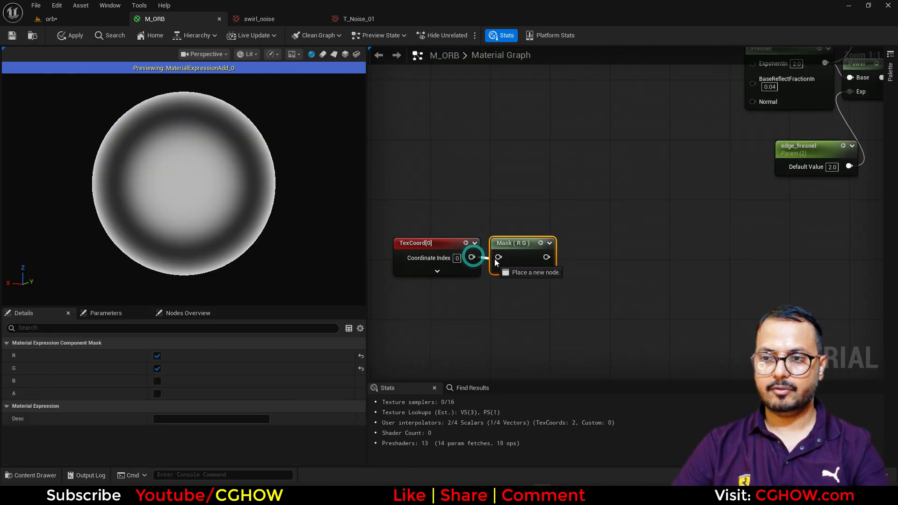
{"action": "left_click", "coordinate": [541, 242]}
{"action": "left_click", "coordinate": [158, 355]}
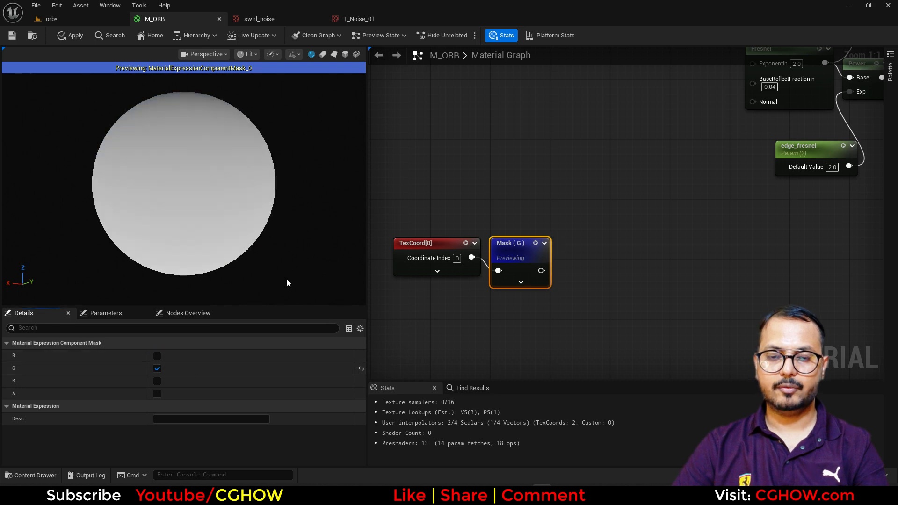
{"action": "left_click_drag", "start_coordinate": [167, 94], "coordinate": [171, 204]}
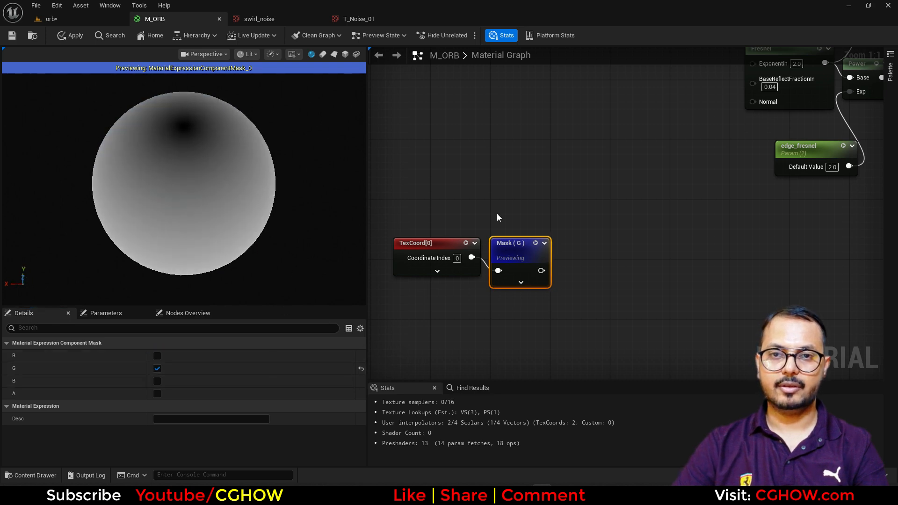
Tilt the preview sphere and place a One Minus node beside the G-channel Component Mask.
{"action": "right_click_drag", "start_coordinate": [497, 213], "coordinate": [429, 202]}
{"action": "left_click", "coordinate": [489, 238]}
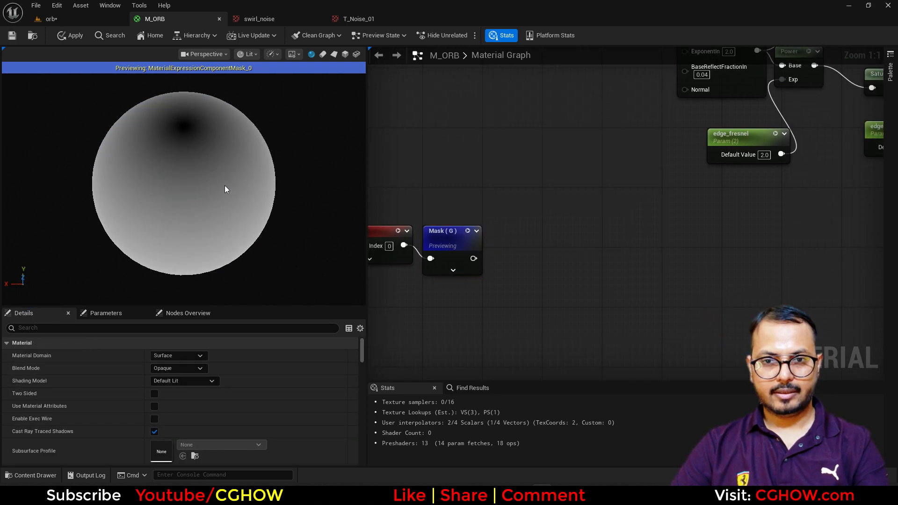
{"action": "left_click_drag", "start_coordinate": [225, 189], "coordinate": [225, 159]}
{"action": "left_click", "coordinate": [476, 238]}
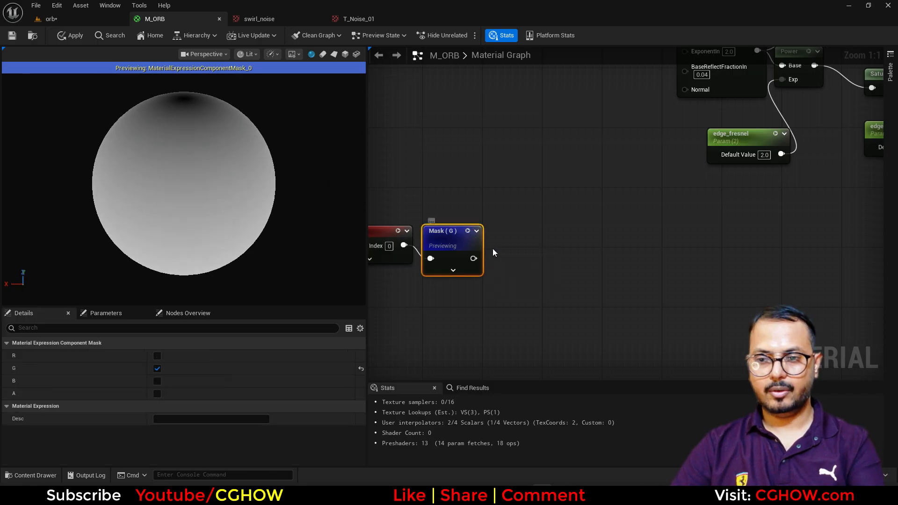
{"action": "key", "text": "o"}
{"action": "left_click", "coordinate": [490, 239]}
Wire the mask through One Minus into input B of a new Divide with A set to 0.01, and preview the Divide at the sphere's lower pole.
{"action": "left_click_drag", "start_coordinate": [474, 258], "coordinate": [549, 262]}
{"action": "key", "text": "d"}
{"action": "left_click", "coordinate": [535, 228]}
{"action": "left_click", "coordinate": [565, 247]}
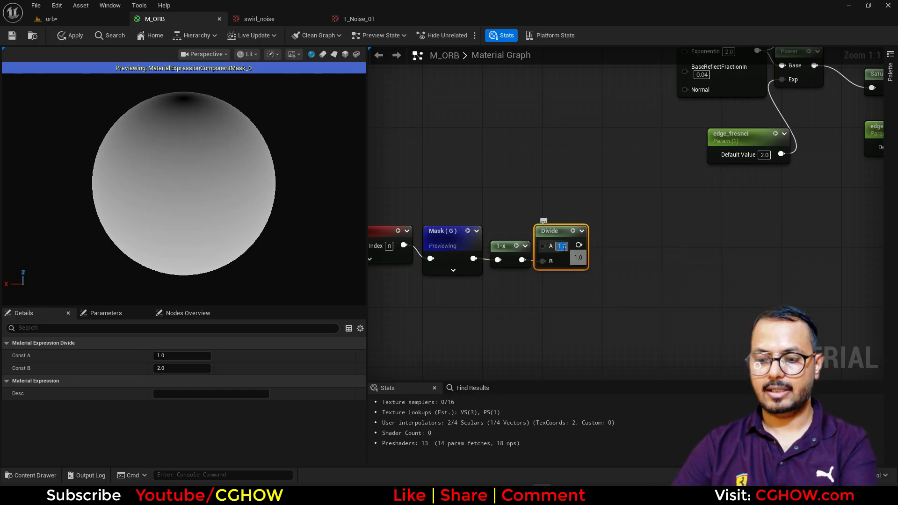
{"action": "type", "text": "0.01"}
{"action": "key", "text": "Return"}
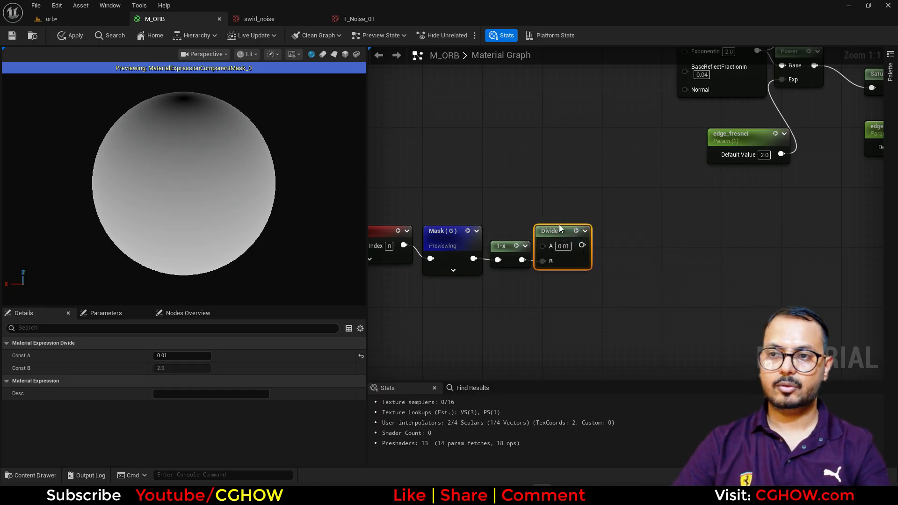
{"action": "left_click", "coordinate": [579, 230]}
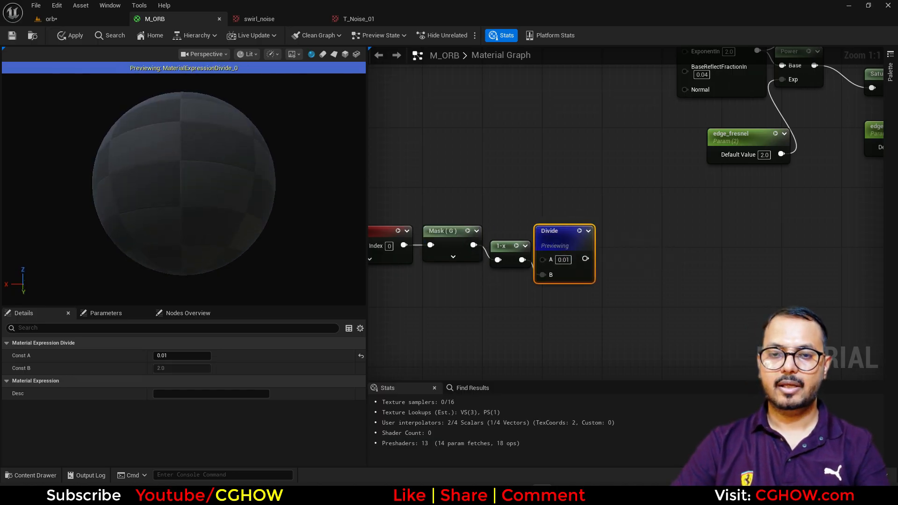
{"action": "left_click_drag", "start_coordinate": [200, 167], "coordinate": [193, 266]}
Add a Multiply node beside the Divide and connect the Divide output to its A input.
{"action": "right_click_drag", "start_coordinate": [564, 235], "coordinate": [414, 276]}
{"action": "left_click", "coordinate": [469, 287]}
{"action": "key", "text": "m"}
{"action": "left_click", "coordinate": [452, 275]}
{"action": "left_click_drag", "start_coordinate": [428, 300], "coordinate": [460, 294]}
Add a scalar parameter named bottom_Hot with default value 1.0 and connect it to the new Multiply's B input.
{"action": "right_click_drag", "start_coordinate": [429, 341], "coordinate": [492, 310]}
{"action": "key", "text": "s"}
{"action": "left_click", "coordinate": [492, 309]}
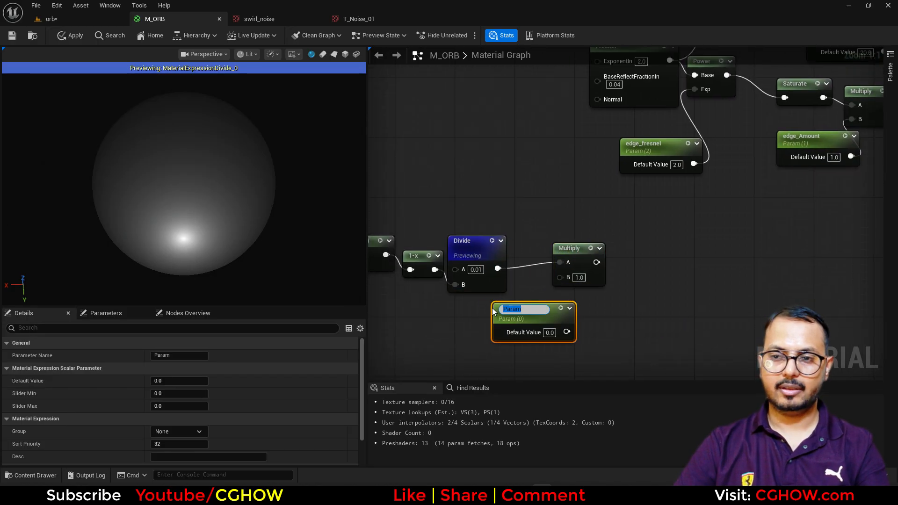
{"action": "type", "text": "bott"}
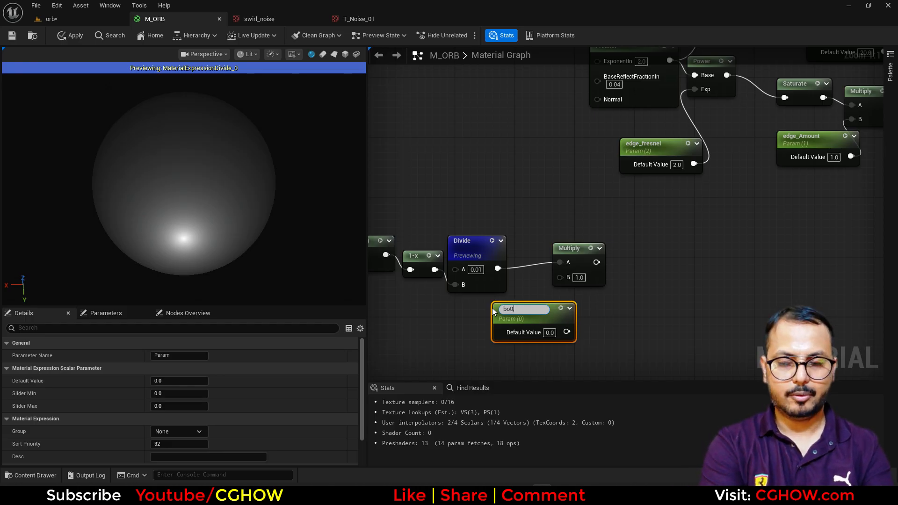
{"action": "type", "text": "om_Hot"}
{"action": "key", "text": "Return"}
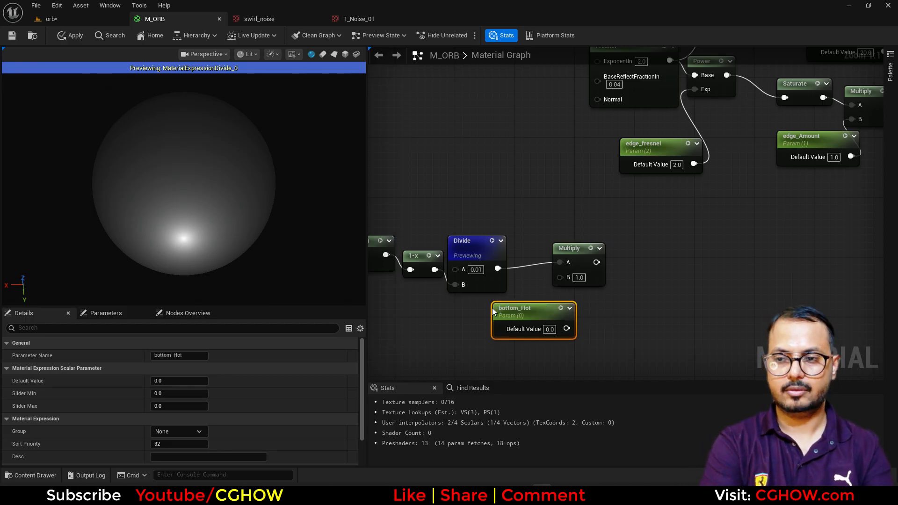
{"action": "left_click_drag", "start_coordinate": [566, 328], "coordinate": [591, 256]}
{"action": "right_click_drag", "start_coordinate": [650, 250], "coordinate": [619, 247]}
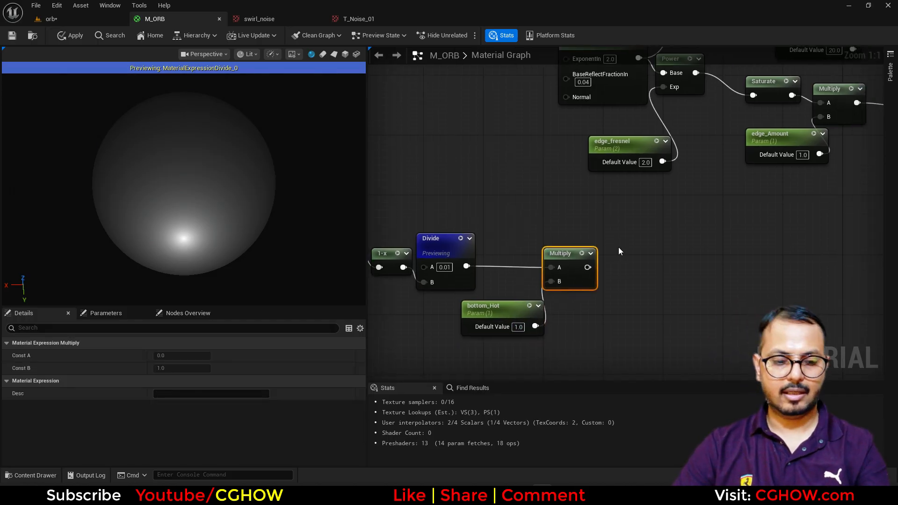